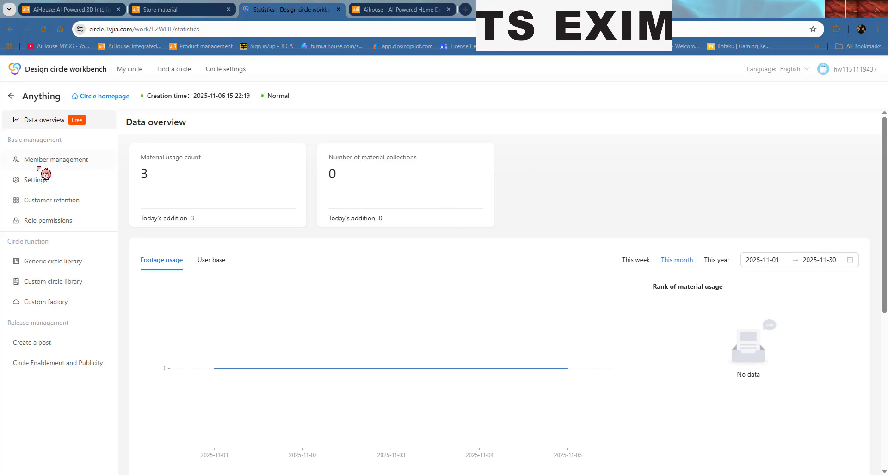
# Step: Switch on 'Join the circle without trial' in the Anything circle's Function settings
pyautogui.click(52, 183)
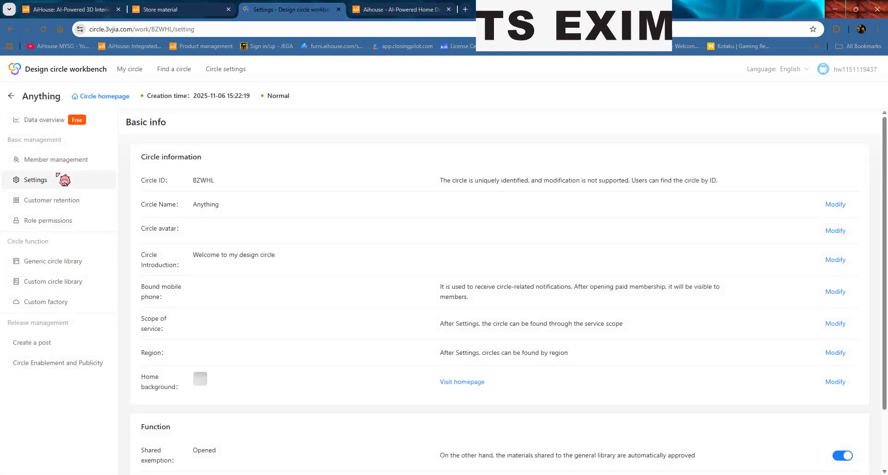
pyautogui.scroll(-3, 442, 226)
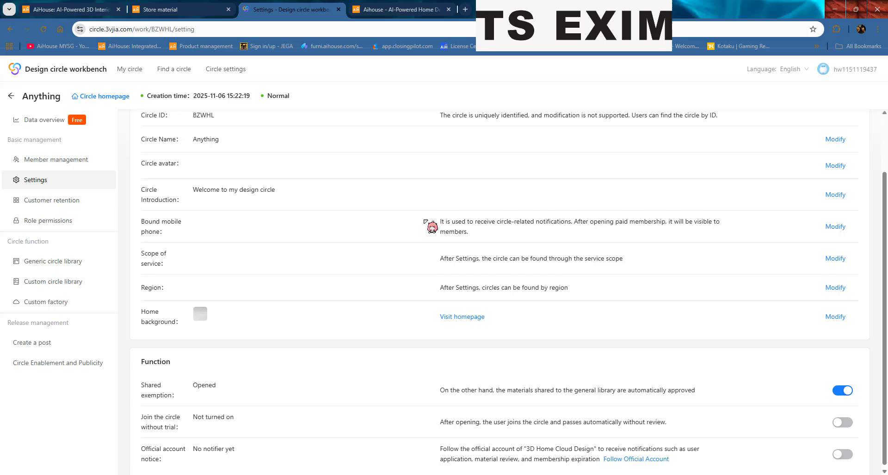
pyautogui.moveTo(194, 410); pyautogui.dragTo(250, 411)
pyautogui.click(189, 409)
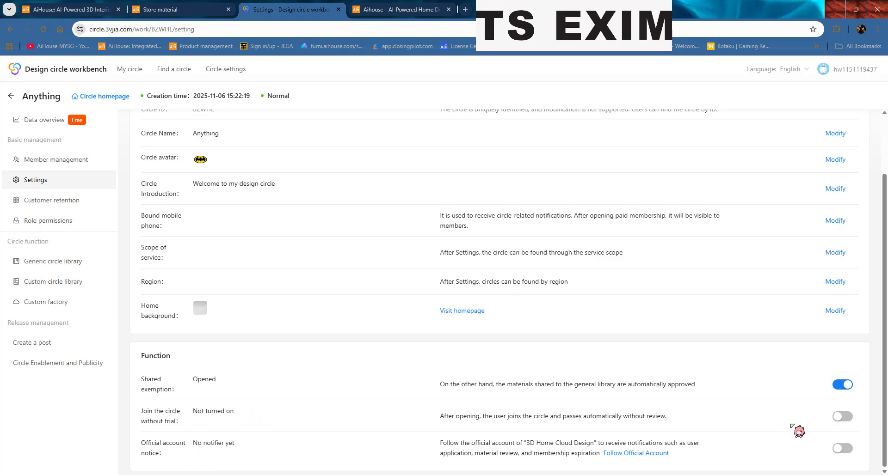
pyautogui.click(841, 417)
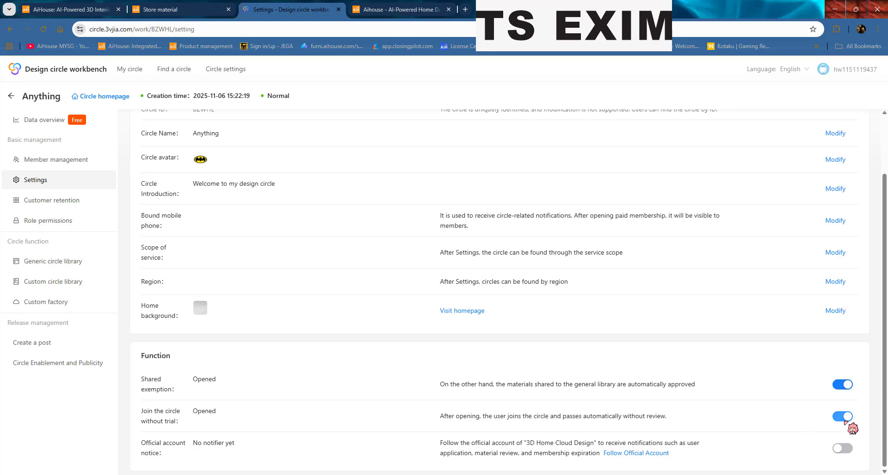
pyautogui.scroll(2, 207, 410)
pyautogui.scroll(-2, 222, 448)
pyautogui.moveTo(221, 411); pyautogui.dragTo(140, 406)
pyautogui.click(231, 416)
pyautogui.scroll(2, 352, 323)
pyautogui.click(311, 292)
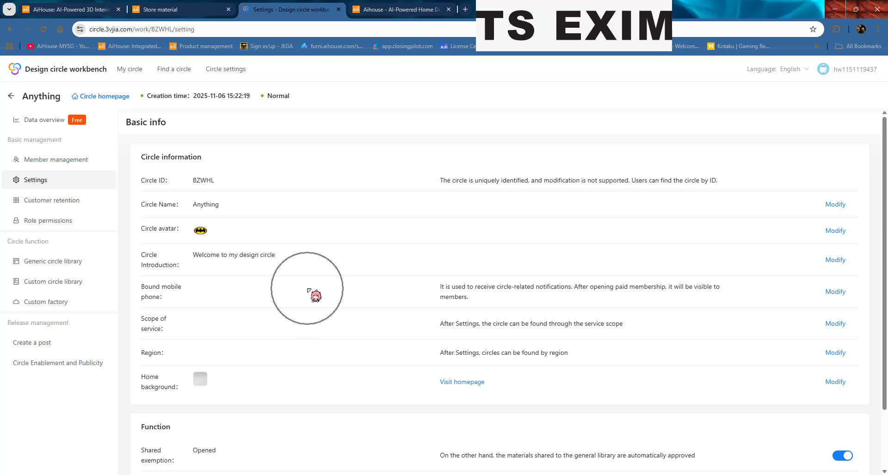
pyautogui.click(73, 160)
pyautogui.press('ctrl')
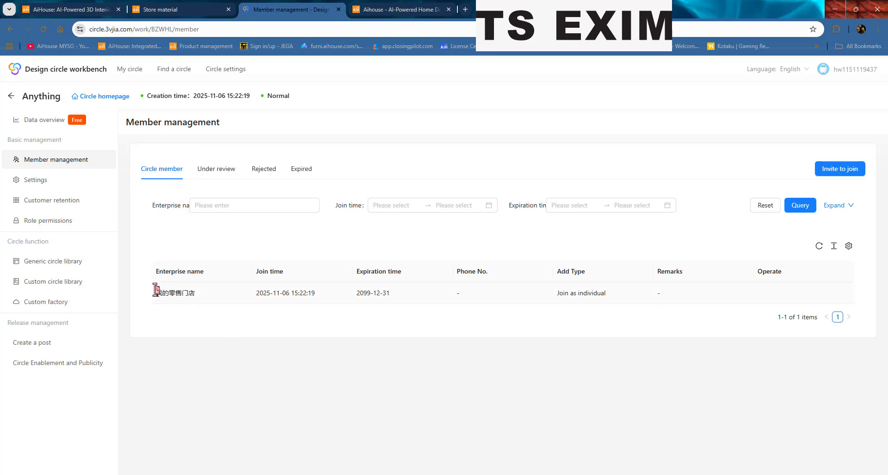
pyautogui.moveTo(157, 292); pyautogui.dragTo(205, 296)
pyautogui.click(209, 326)
pyautogui.click(208, 326)
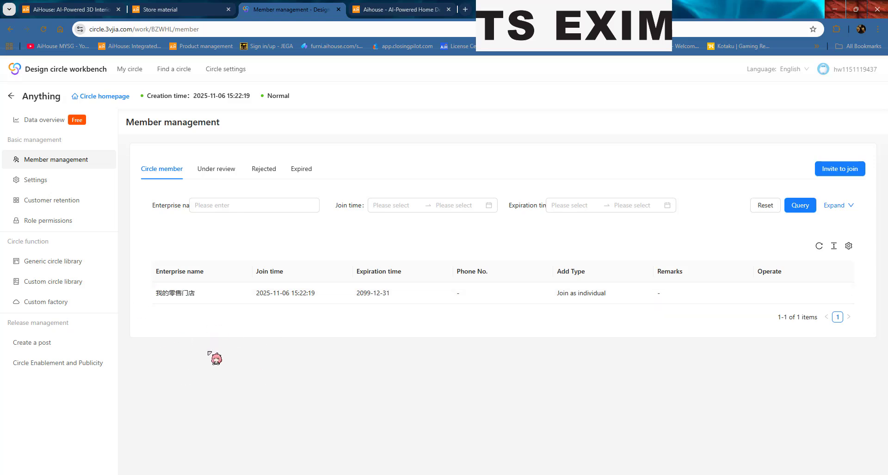
pyautogui.click(161, 183)
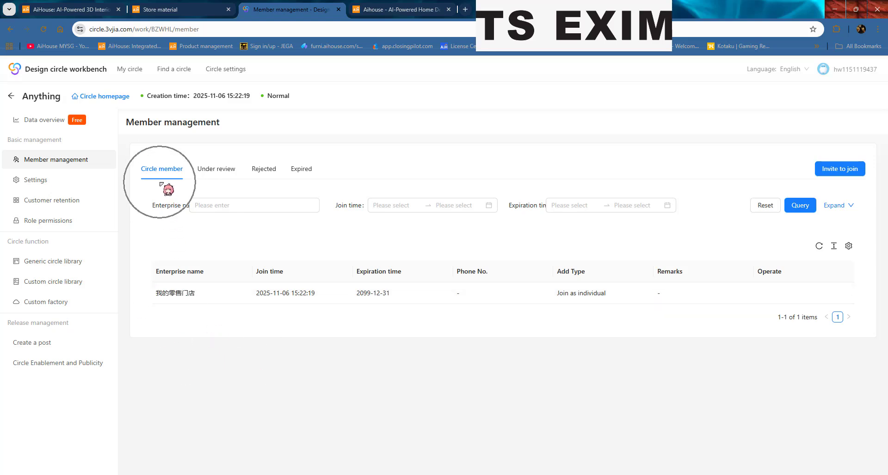
pyautogui.click(220, 184)
pyautogui.click(50, 198)
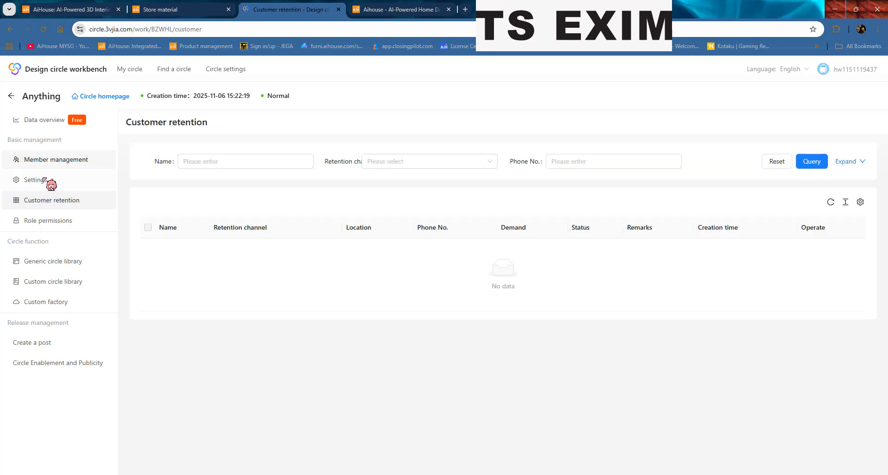
pyautogui.click(55, 180)
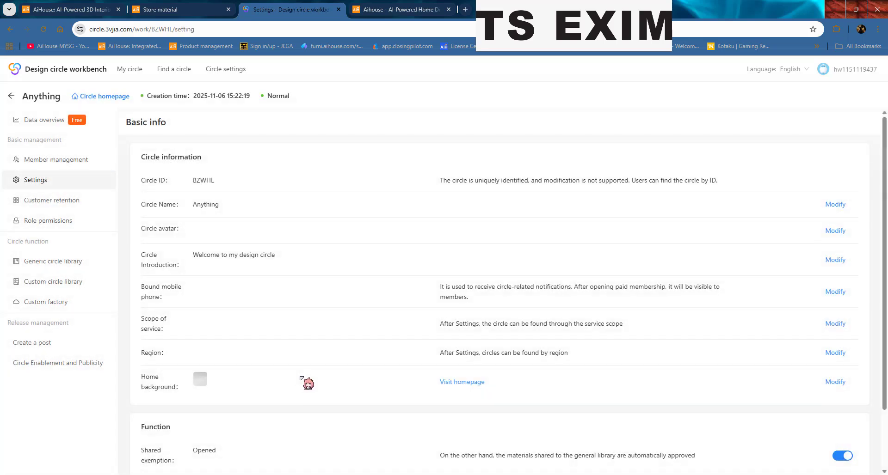
pyautogui.scroll(-2, 806, 408)
pyautogui.click(839, 423)
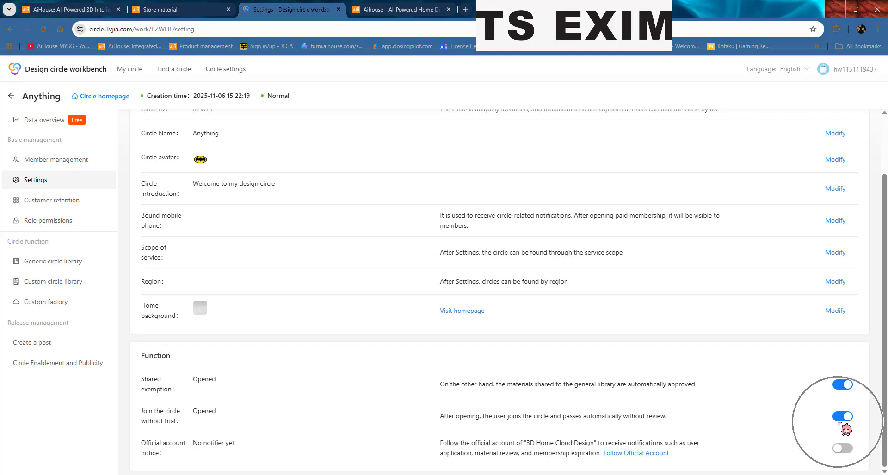
pyautogui.click(69, 205)
pyautogui.click(57, 224)
# Step: Copy the Anything circle's 30-day invitation link from Member management
pyautogui.click(51, 160)
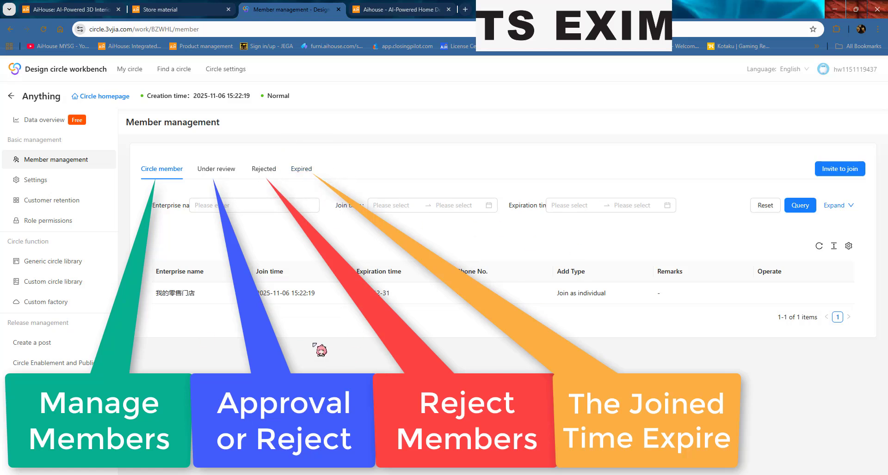
pyautogui.click(836, 170)
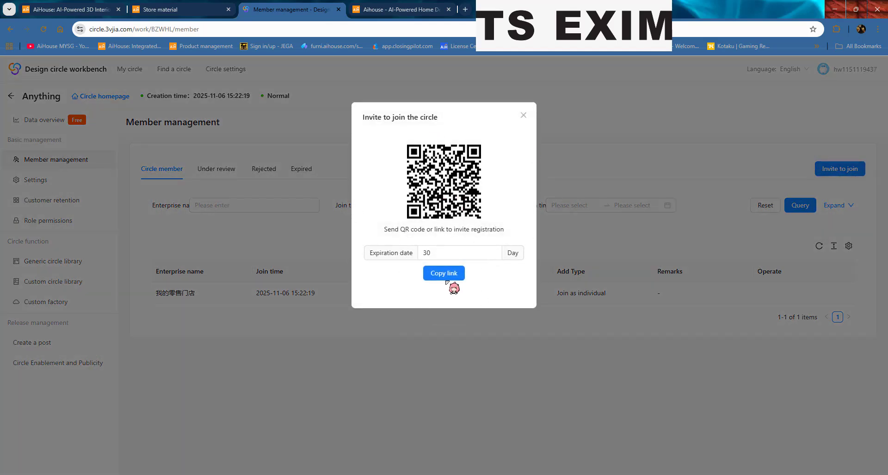
pyautogui.click(450, 273)
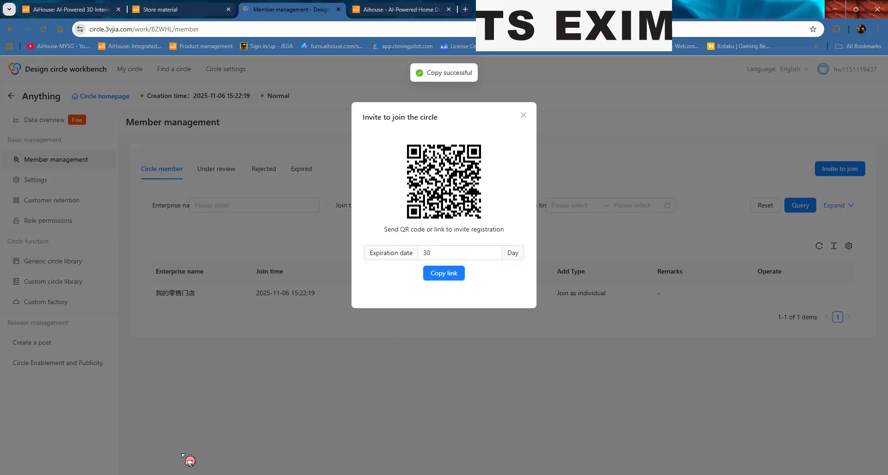
# Step: Sign in to the AiHouse website with the saved account
pyautogui.click(166, 437)
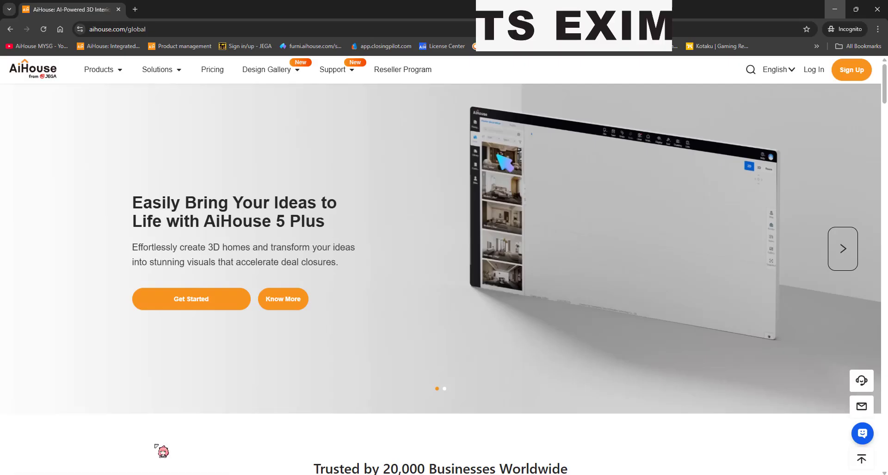
pyautogui.click(570, 277)
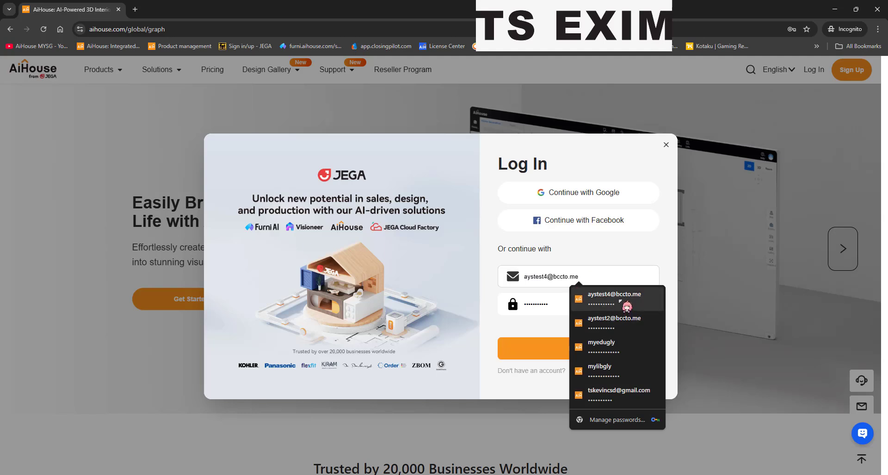
pyautogui.click(601, 293)
pyautogui.click(536, 343)
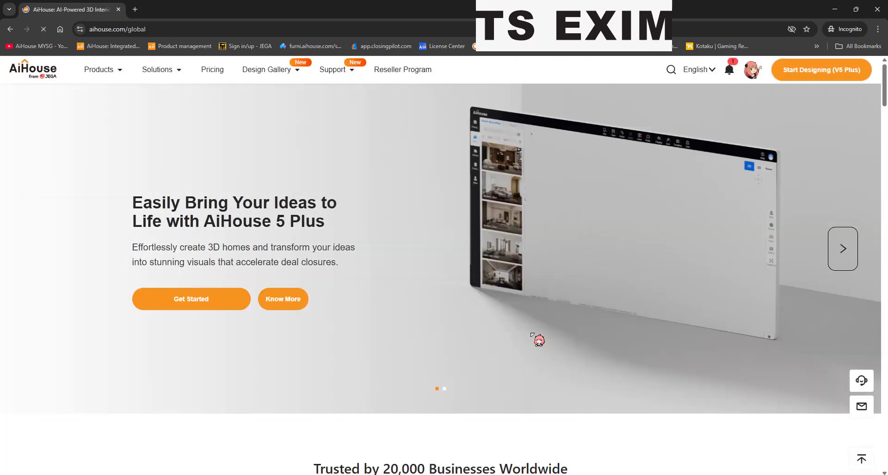
# Step: Load the invitation link in a new incognito tab, dismiss the tutorial, and return to the workbench
pyautogui.click(135, 10)
pyautogui.hotkey('ctrl', 'v')
pyautogui.press('Return')
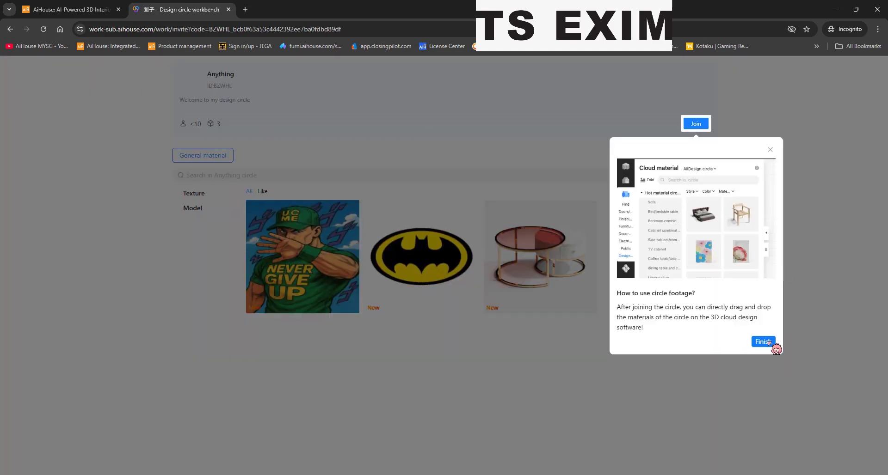
pyautogui.click(769, 343)
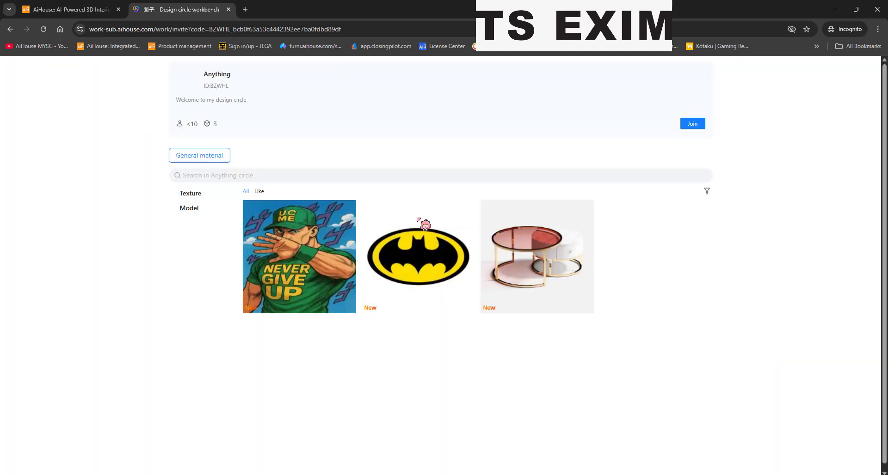
pyautogui.click(850, 29)
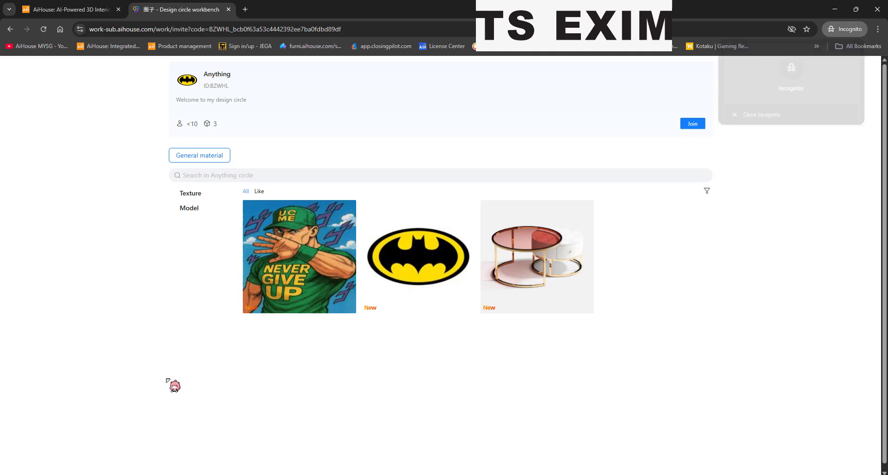
pyautogui.click(101, 433)
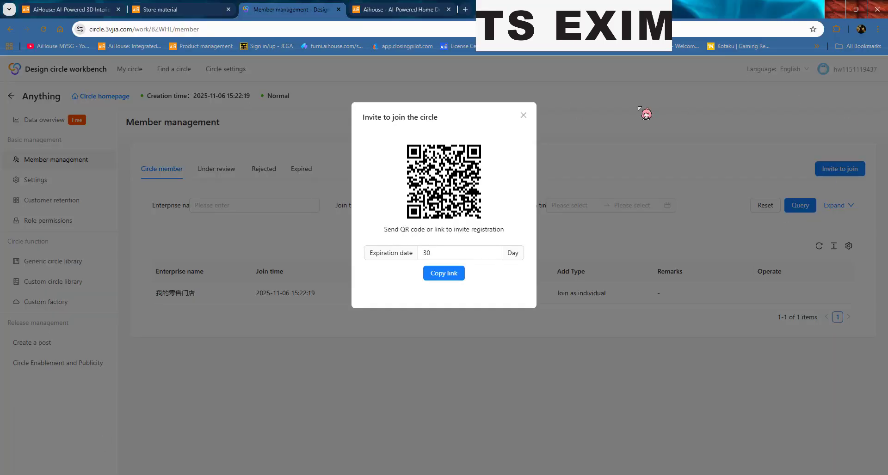
# Step: Close the invite QR dialog, check the site's cookie settings, and return to the incognito invite page
pyautogui.click(531, 120)
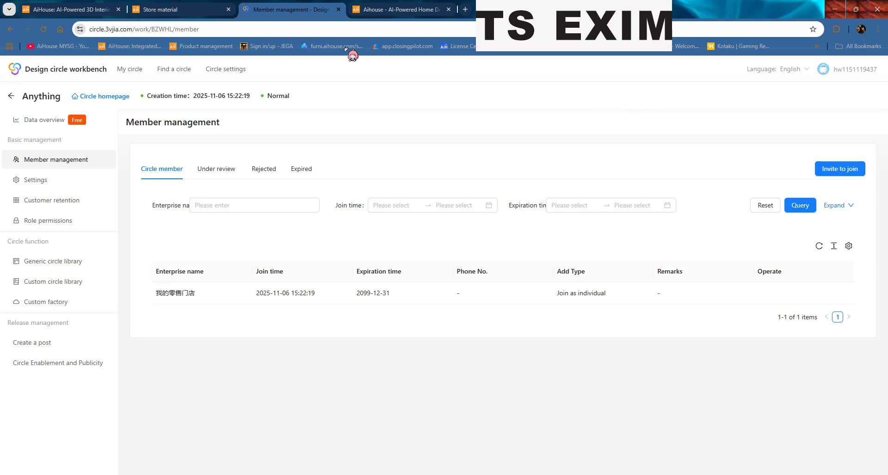
pyautogui.click(79, 29)
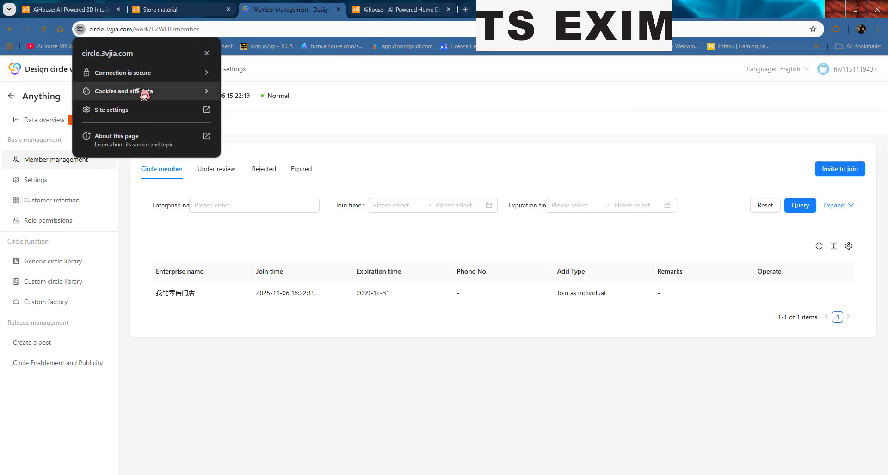
pyautogui.click(176, 89)
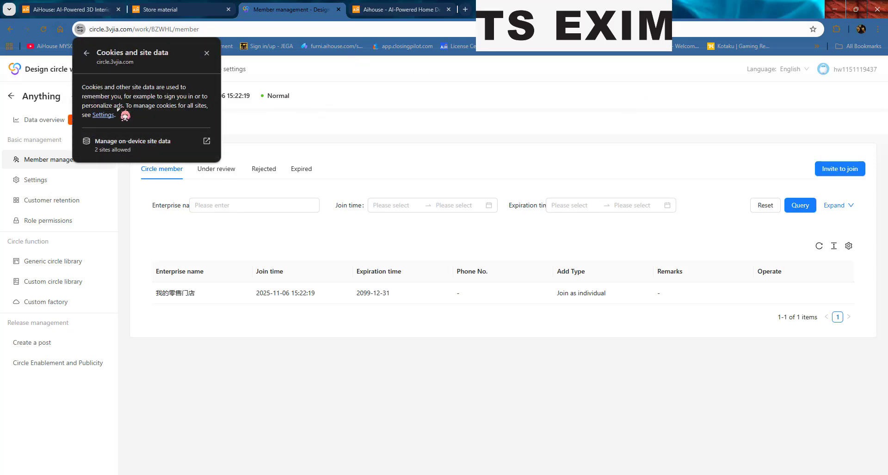
pyautogui.click(371, 205)
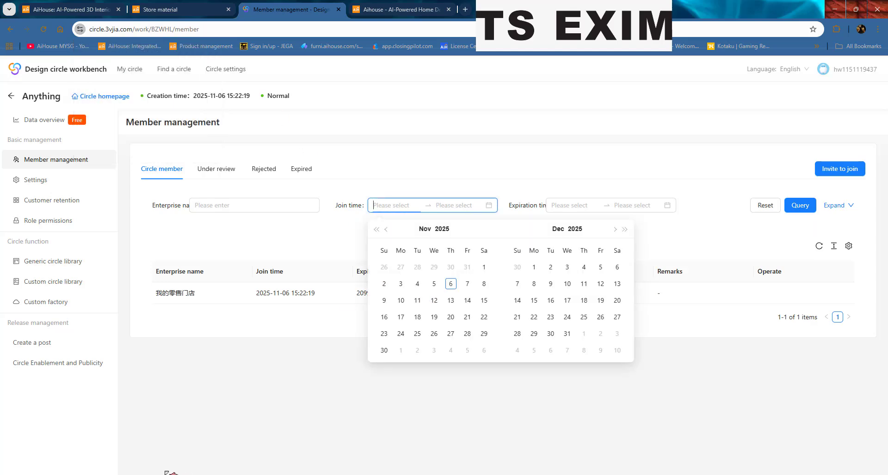
pyautogui.click(117, 474)
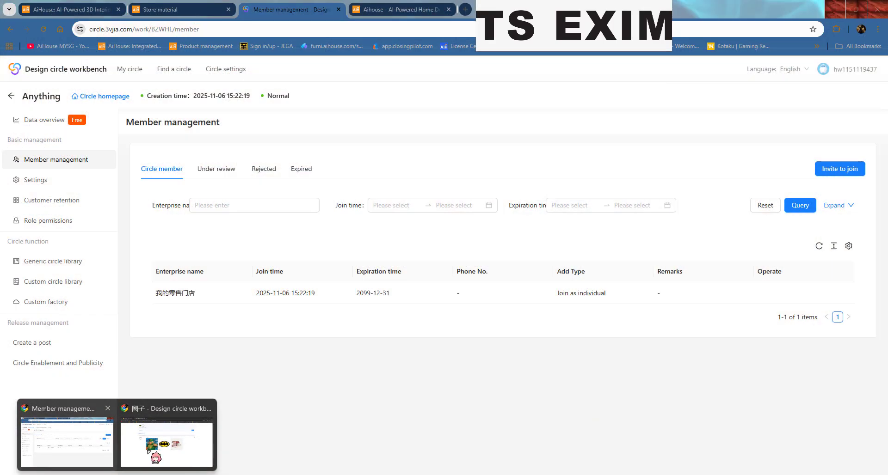
pyautogui.click(153, 444)
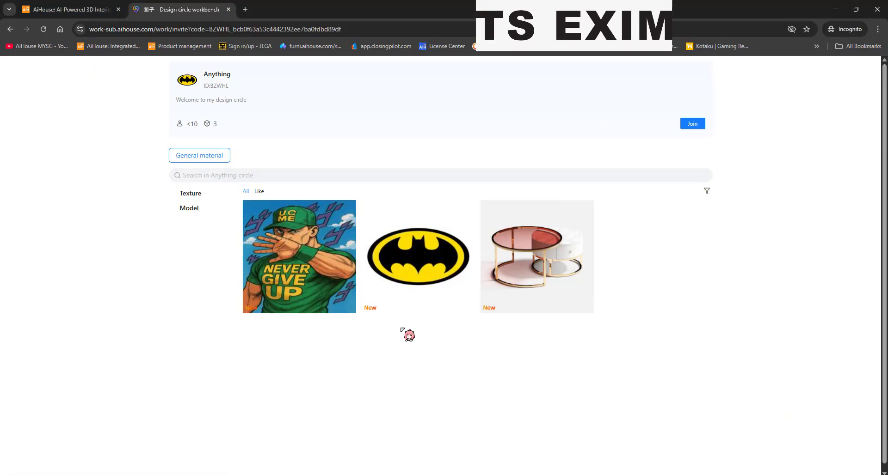
# Step: Check third-party cookie blocking, sign in with the saved account, and close the timed-out tab
pyautogui.click(792, 29)
pyautogui.click(798, 190)
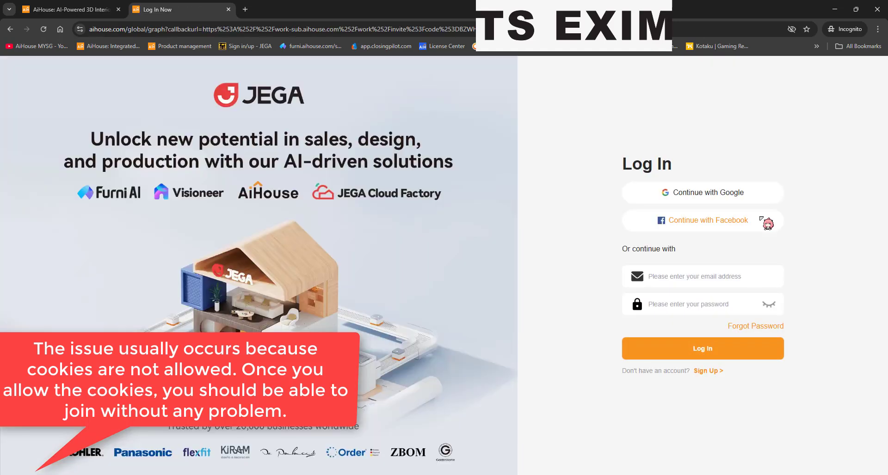
pyautogui.click(728, 277)
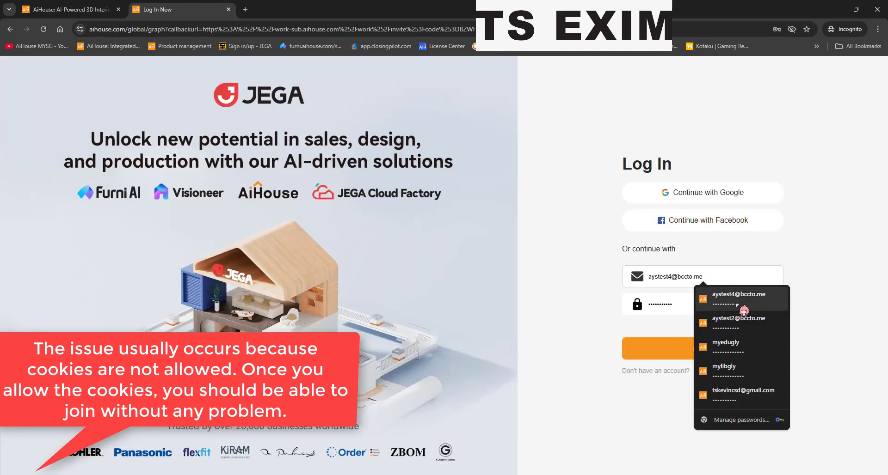
pyautogui.click(737, 311)
pyautogui.click(716, 355)
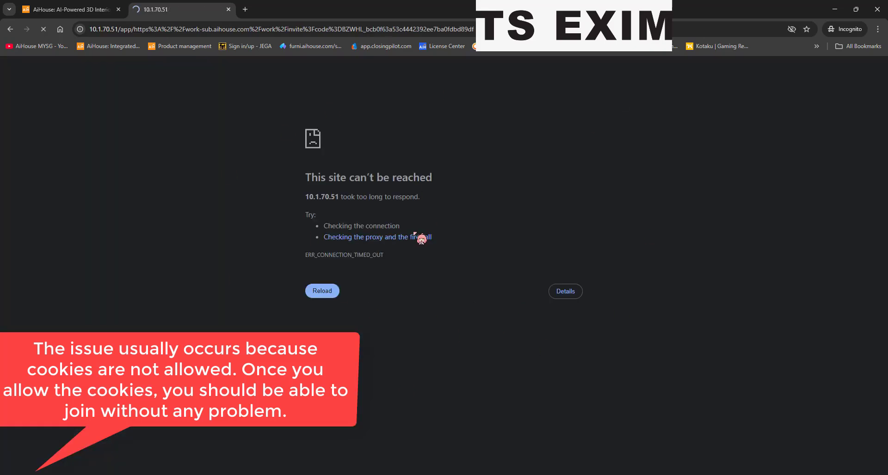
pyautogui.middleClick(166, 7)
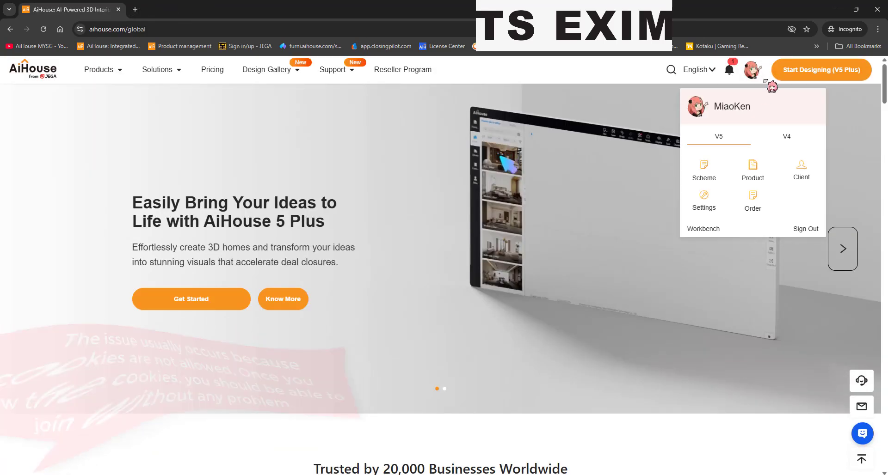
# Step: Allow third-party cookies for aihouse.com and reload the signed-in homepage
pyautogui.click(791, 29)
pyautogui.click(802, 119)
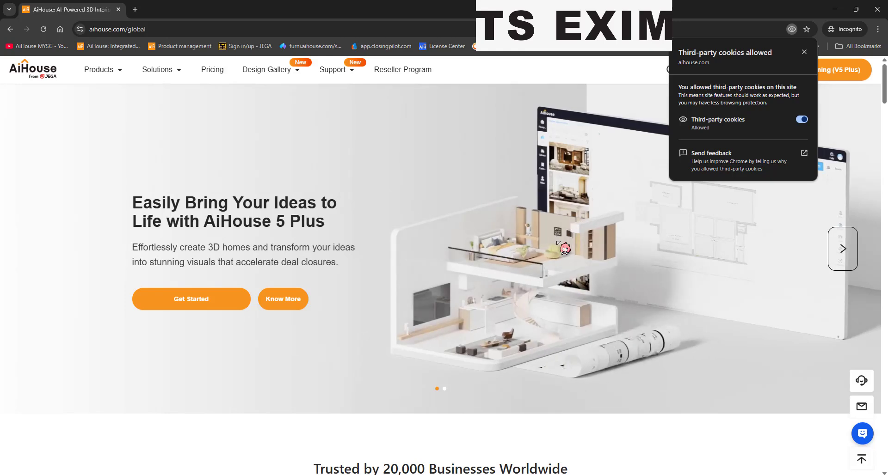
pyautogui.click(554, 229)
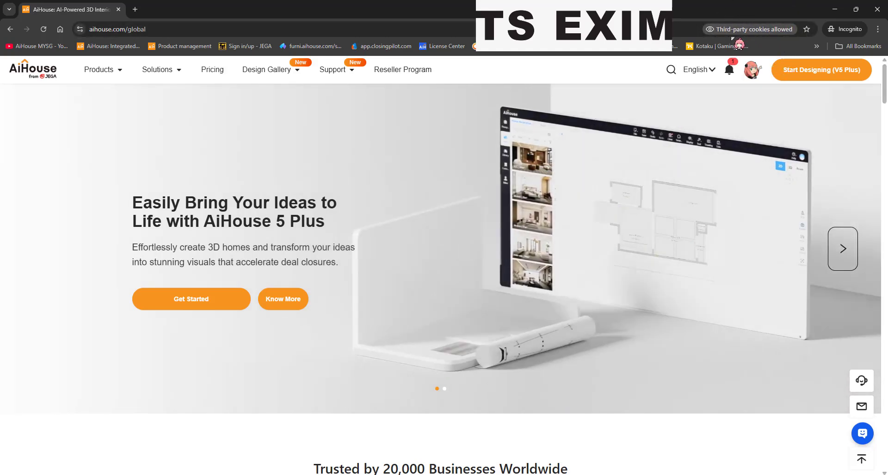
# Step: Open the copied Anything circle invite link in a new tab
pyautogui.hotkey('ctrl', 't')
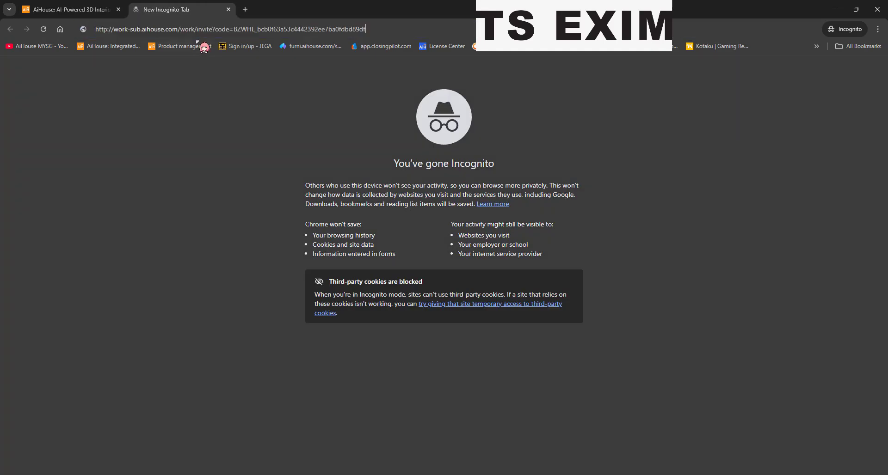
pyautogui.press('Return')
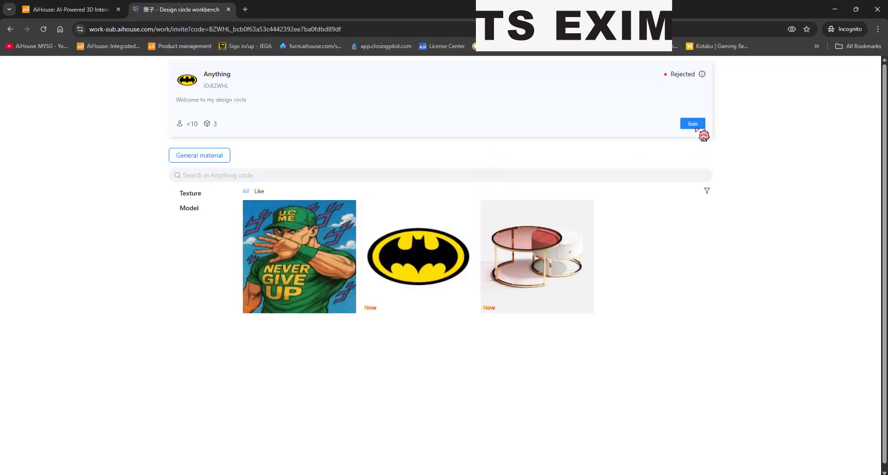
# Step: Apply to join the Anything circle requesting General material with a Personal account type
pyautogui.click(694, 123)
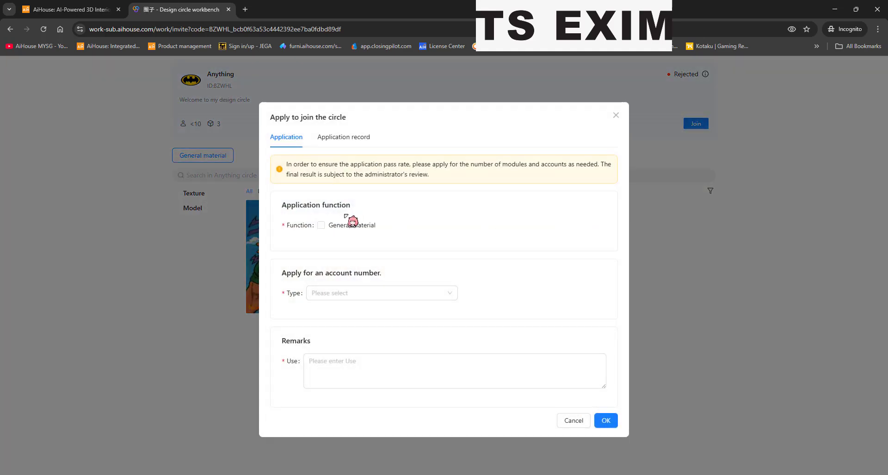
pyautogui.click(321, 225)
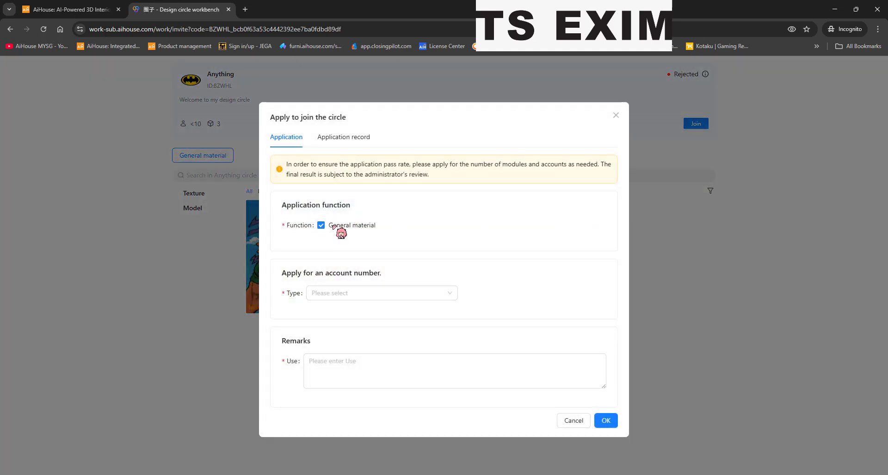
pyautogui.click(347, 293)
pyautogui.click(349, 312)
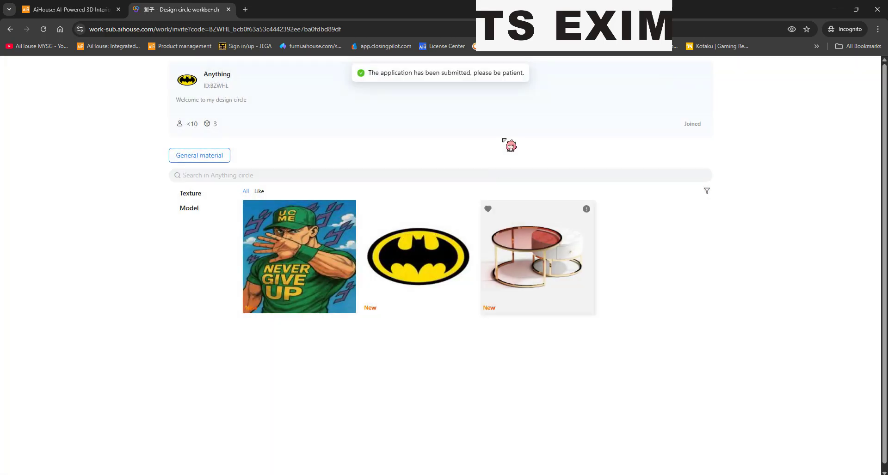
pyautogui.moveTo(373, 73); pyautogui.dragTo(512, 74)
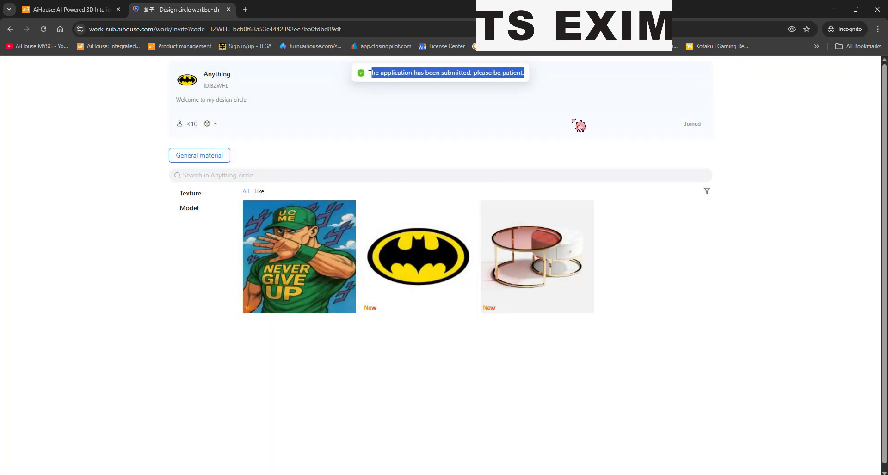
pyautogui.click(580, 126)
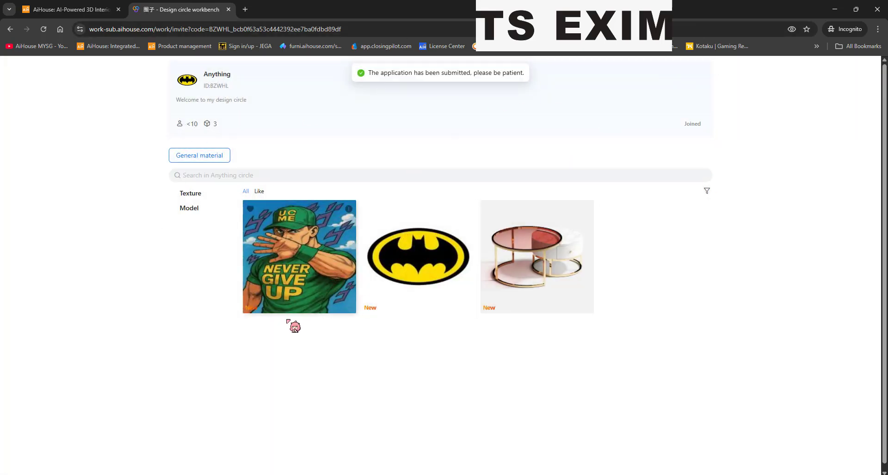
pyautogui.click(73, 8)
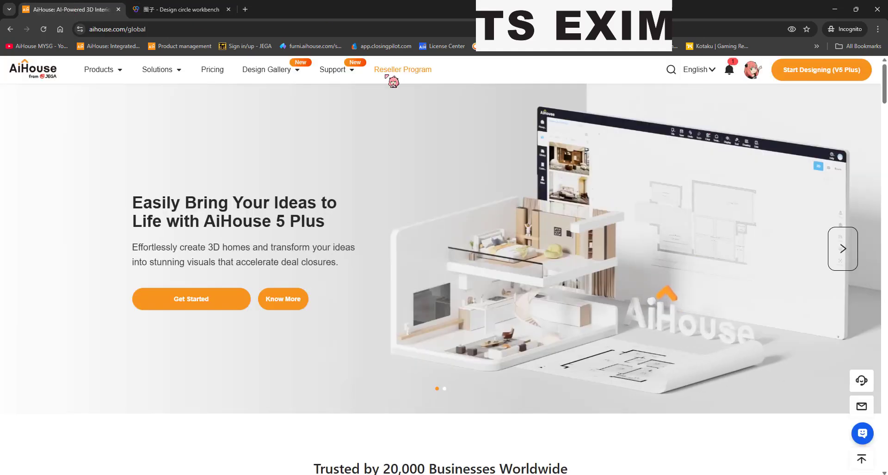
# Step: Open Product management and the Design circle workbench from the avatar menu
pyautogui.moveTo(752, 70)
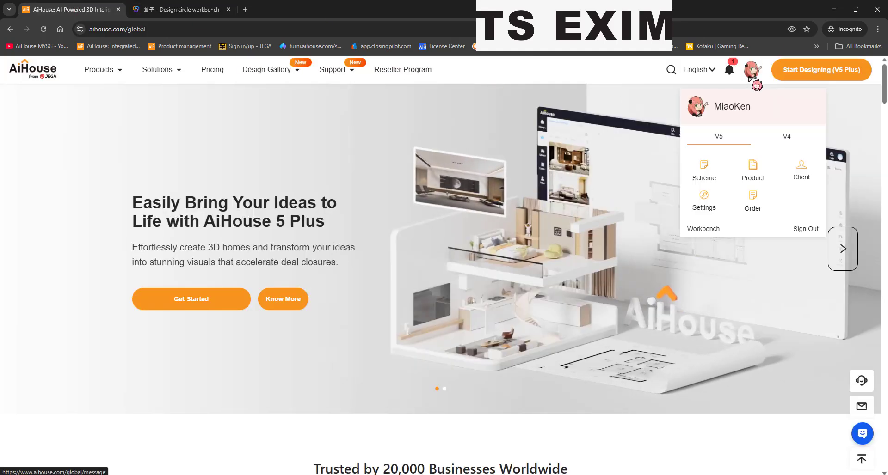
pyautogui.click(715, 180)
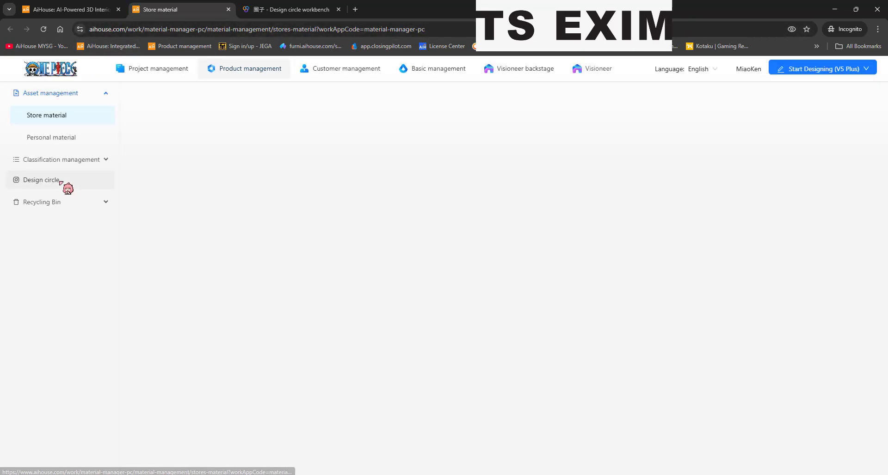
pyautogui.click(55, 189)
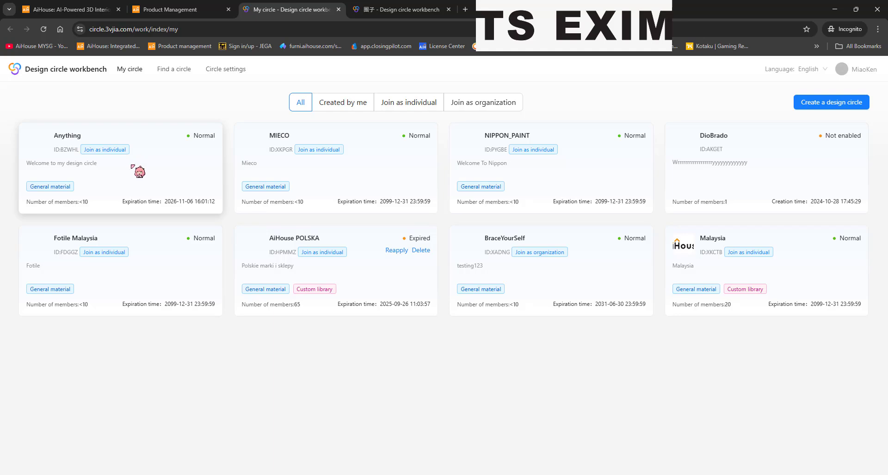
# Step: Browse the Anything circle's settings, modification application and Generic circle library materials, then return to the admin window
pyautogui.click(132, 166)
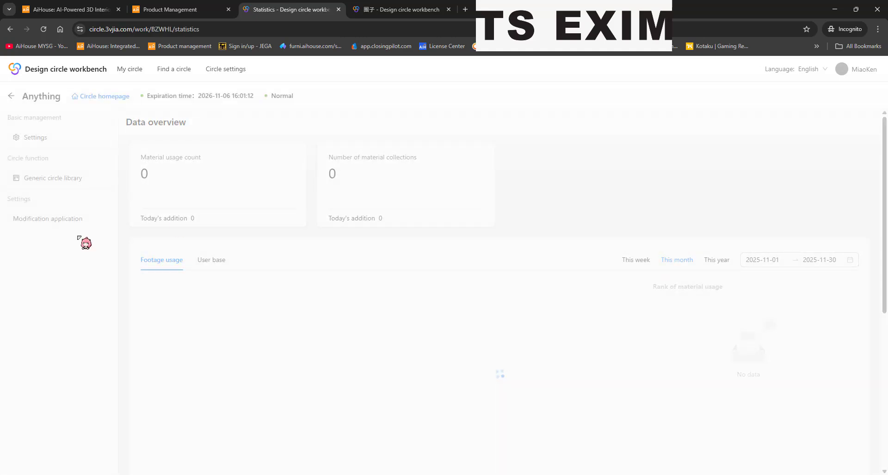
pyautogui.click(60, 137)
pyautogui.click(65, 179)
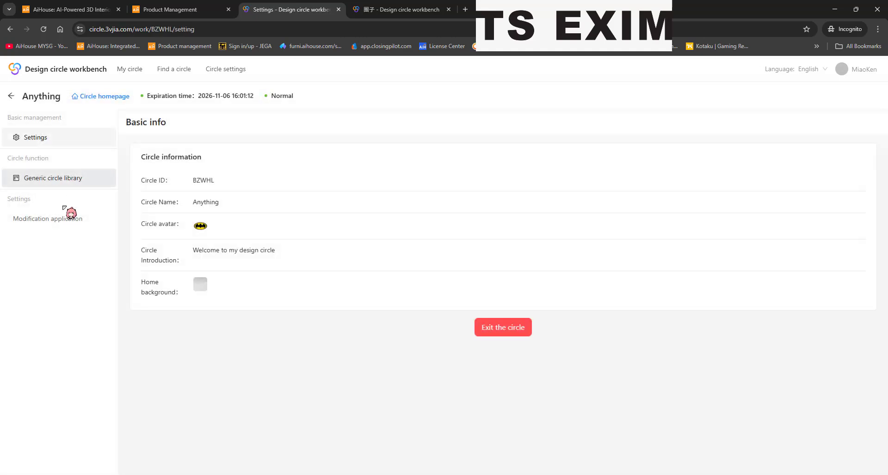
pyautogui.click(61, 219)
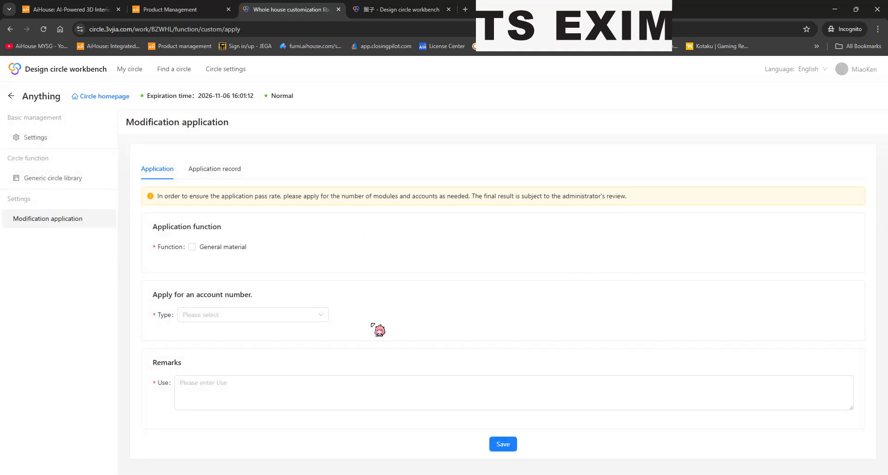
pyautogui.click(90, 172)
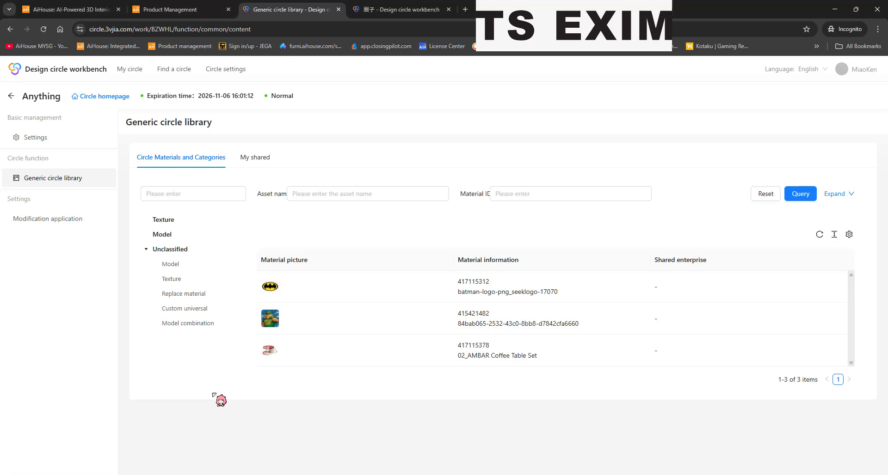
pyautogui.moveTo(115, 474)
pyautogui.click(91, 451)
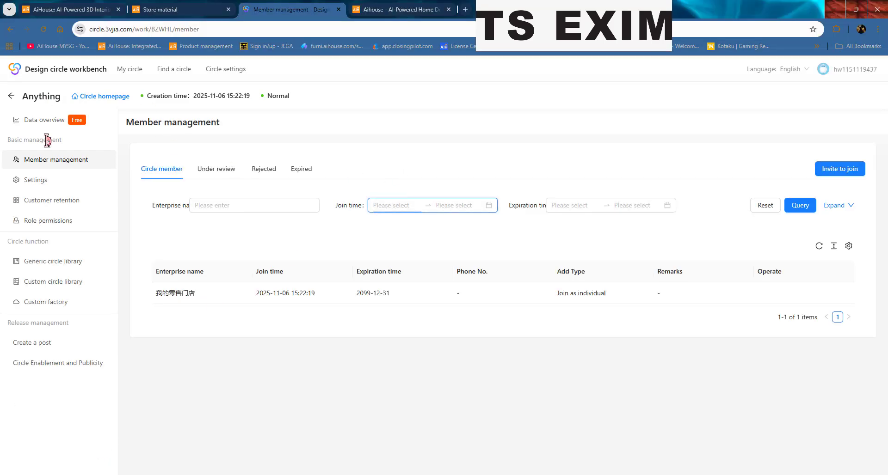
# Step: Review Anything's Settings, Customer retention and Role permissions pages, then return to Member management
pyautogui.click(59, 182)
pyautogui.click(55, 200)
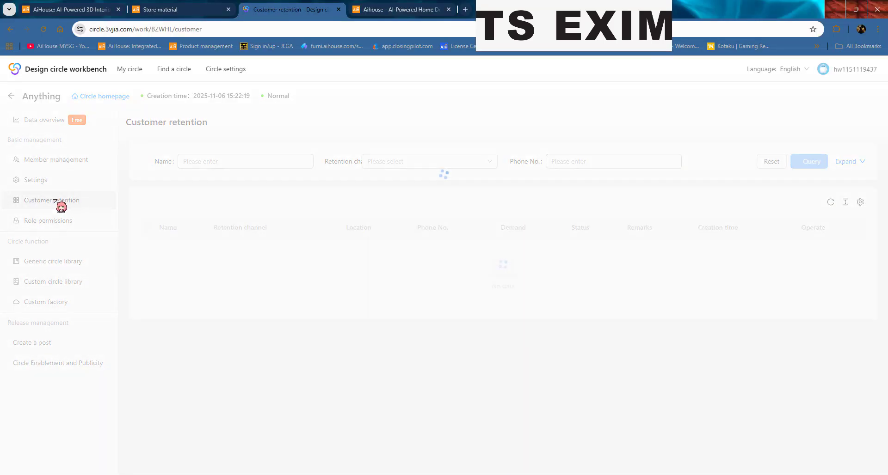
pyautogui.click(52, 223)
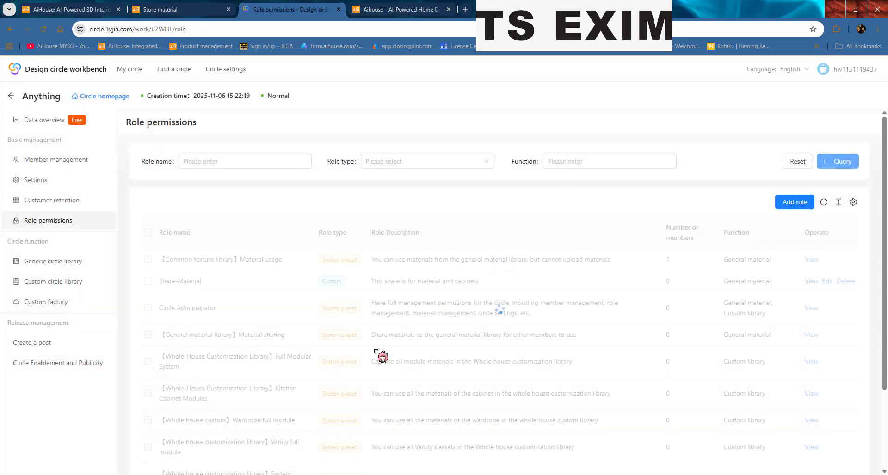
pyautogui.click(50, 264)
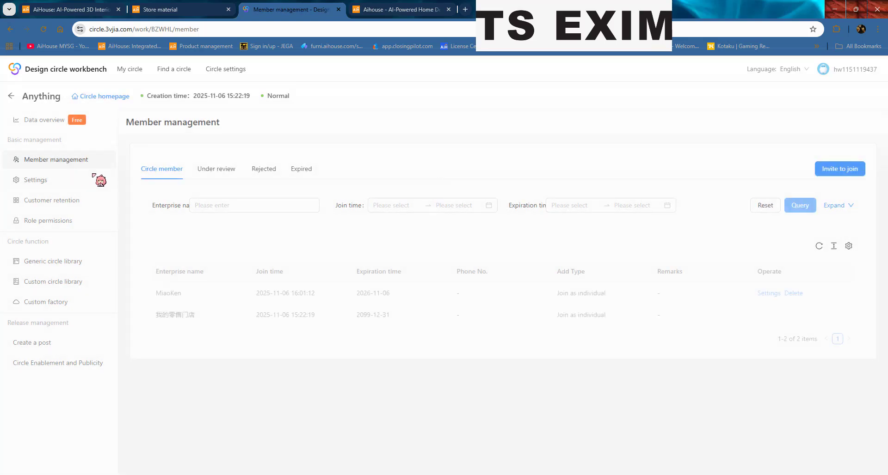
pyautogui.click(173, 307)
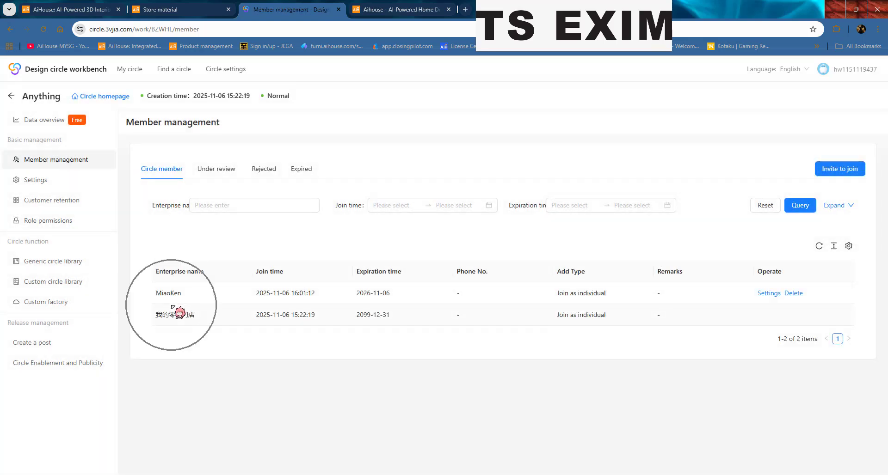
# Step: Give the new member the Share-Material role alongside Material usage, save, and show Product Management
pyautogui.click(770, 295)
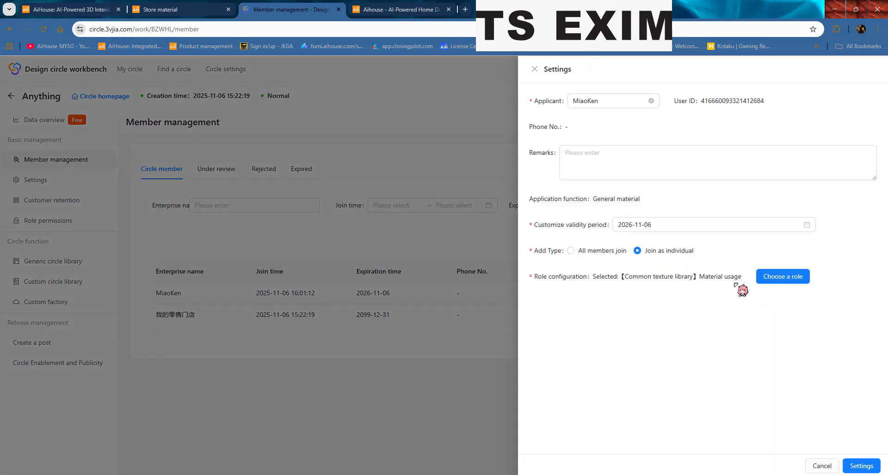
pyautogui.click(792, 280)
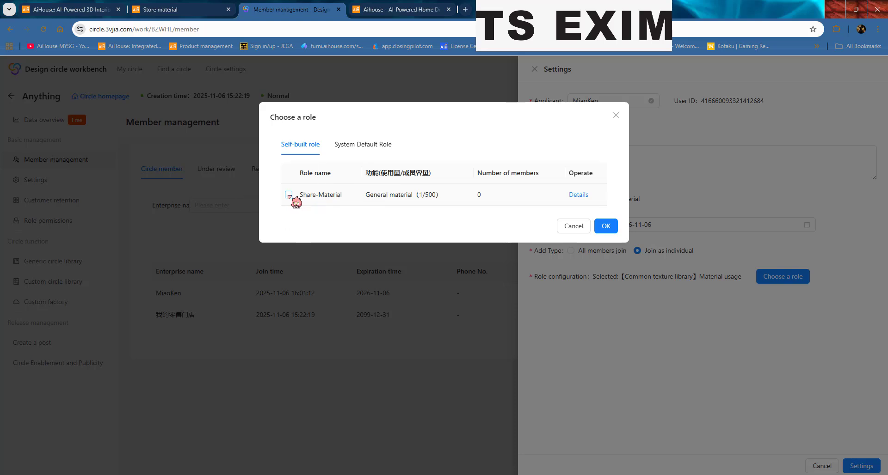
pyautogui.click(288, 195)
pyautogui.click(606, 227)
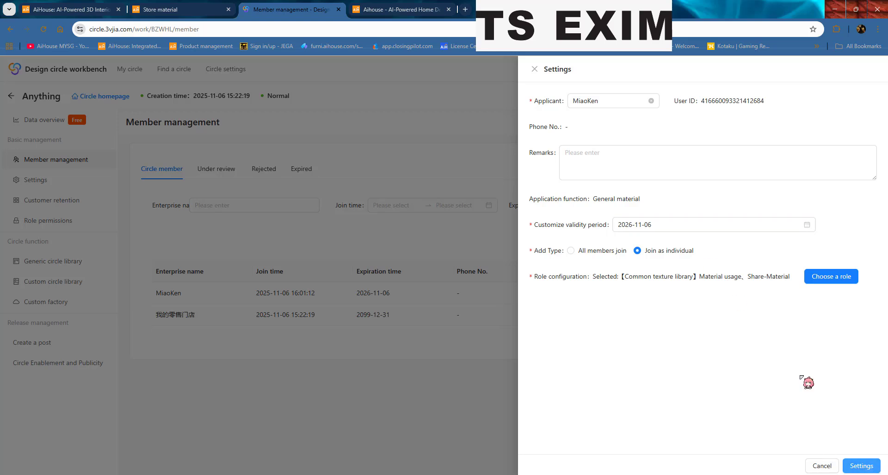
pyautogui.moveTo(531, 225); pyautogui.dragTo(832, 234)
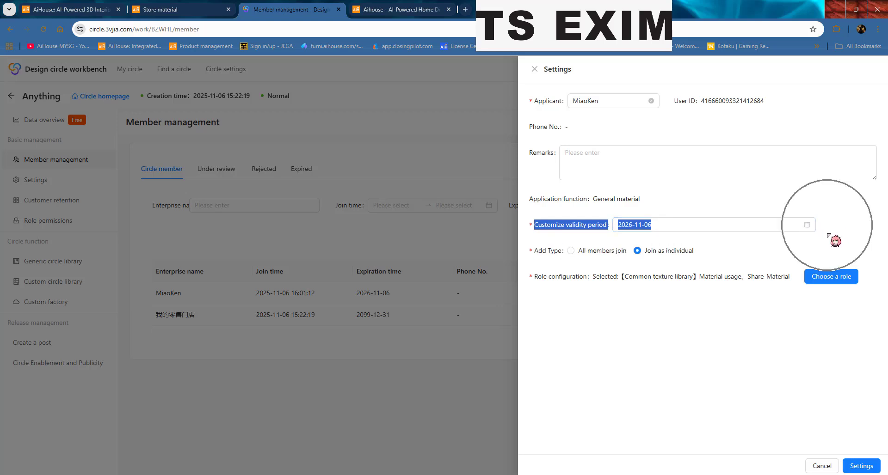
pyautogui.click(860, 466)
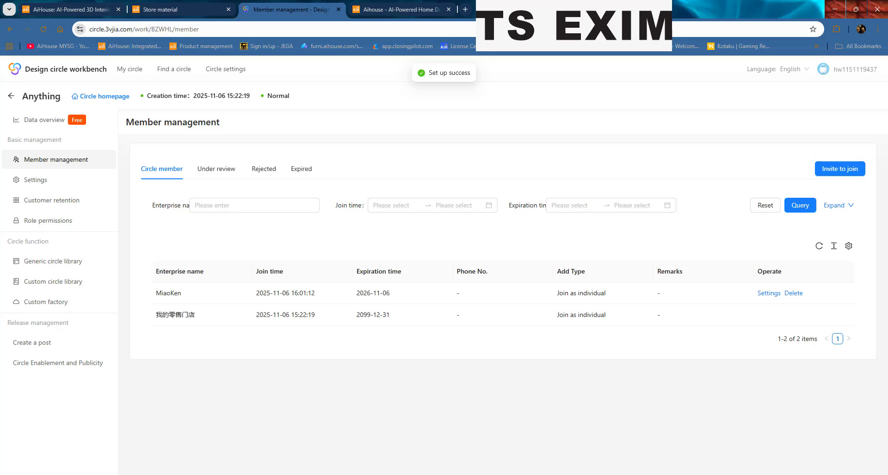
pyautogui.click(176, 439)
pyautogui.click(176, 9)
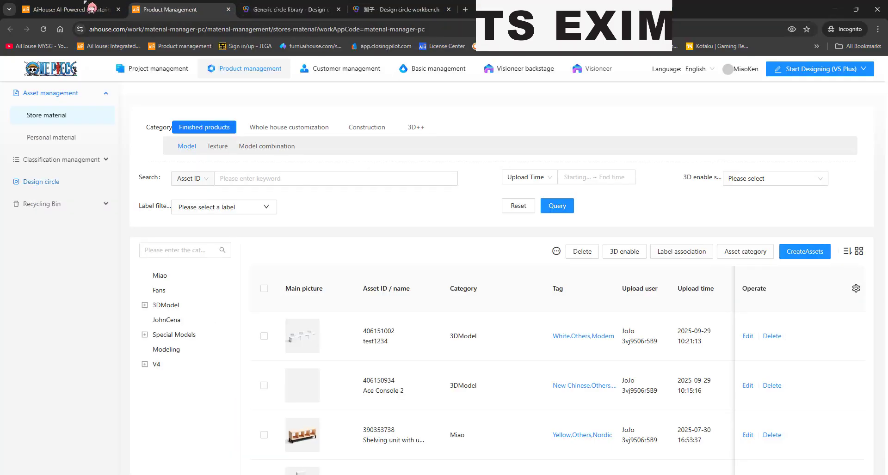
# Step: Return to the AiHouse homepage tab and launch the V5 Plus 3D design platform
pyautogui.click(84, 6)
pyautogui.click(811, 72)
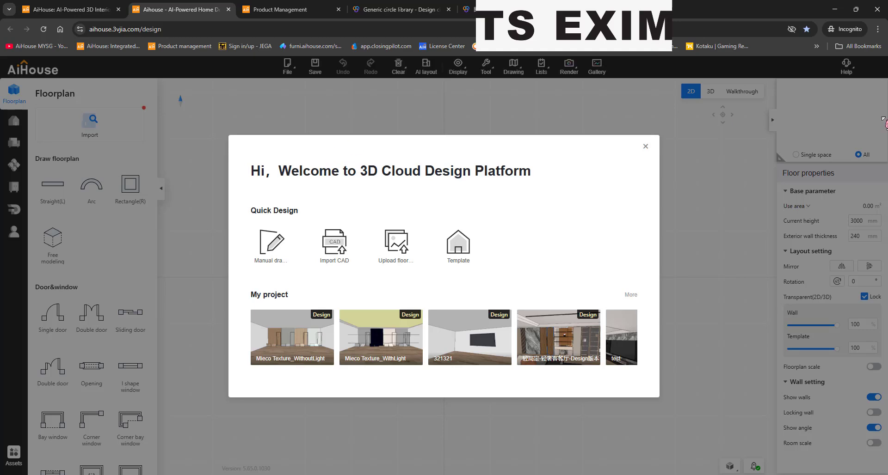
# Step: Dismiss the welcome dialog and draw a 31.8 m² rectangular room
pyautogui.click(646, 146)
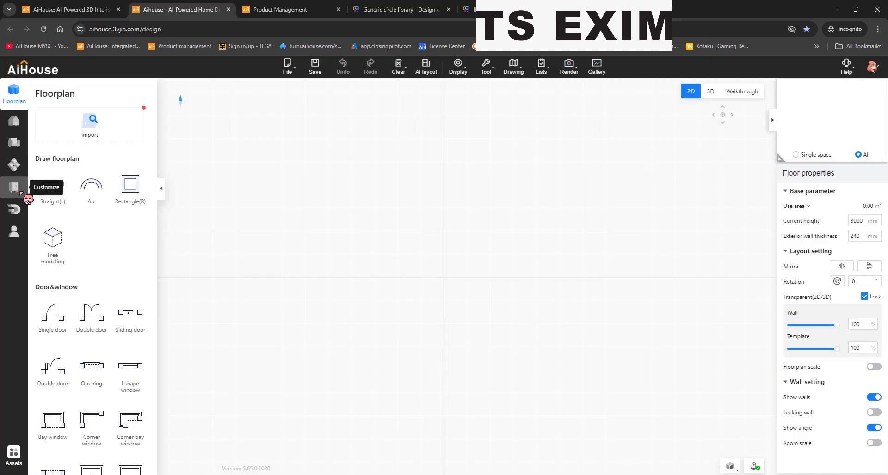
pyautogui.click(131, 184)
pyautogui.click(420, 236)
pyautogui.click(560, 370)
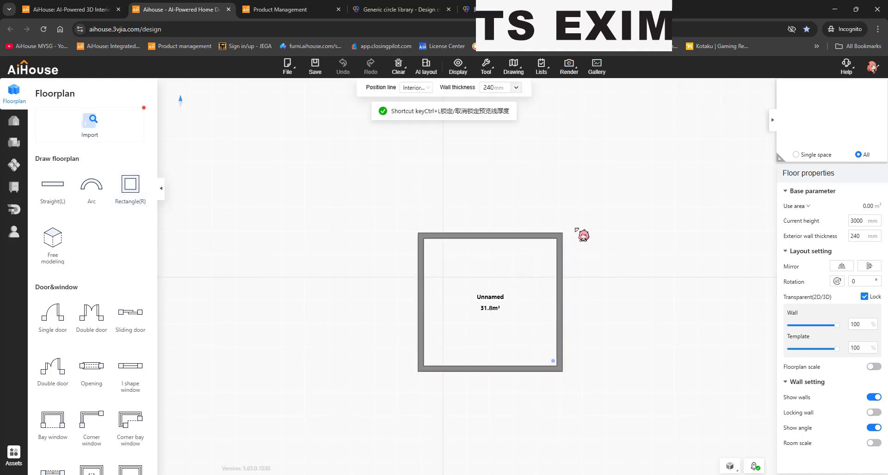
pyautogui.rightClick(582, 233)
# Step: Enter the Custom Kitchen editor through Customize and Walkthrough
pyautogui.click(14, 187)
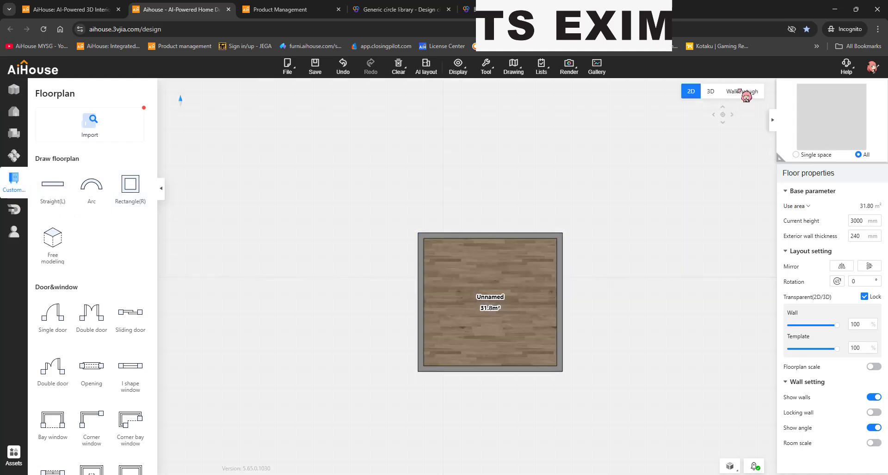
pyautogui.click(742, 91)
pyautogui.moveTo(318, 289); pyautogui.dragTo(421, 277)
pyautogui.scroll(-3, 420, 278)
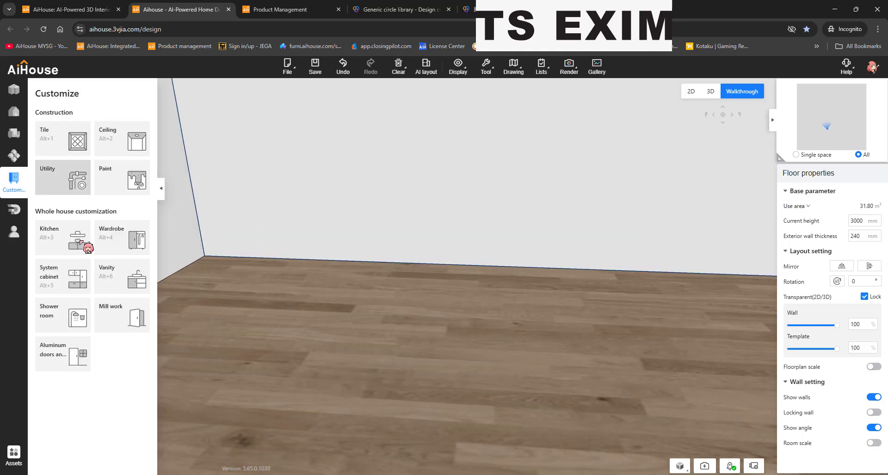
pyautogui.click(78, 255)
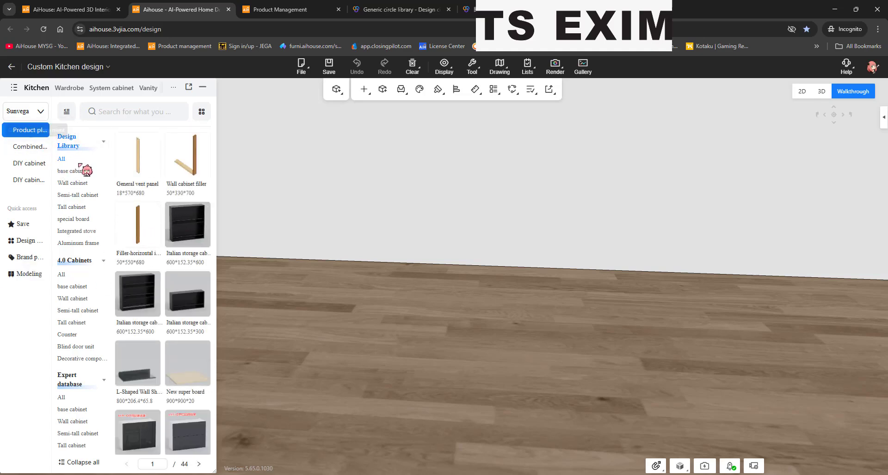
# Step: Place an adjustable angle arc cabinet and an 800 mm double-door swing base cabinet against the wall, then exit the kitchen editor
pyautogui.click(31, 147)
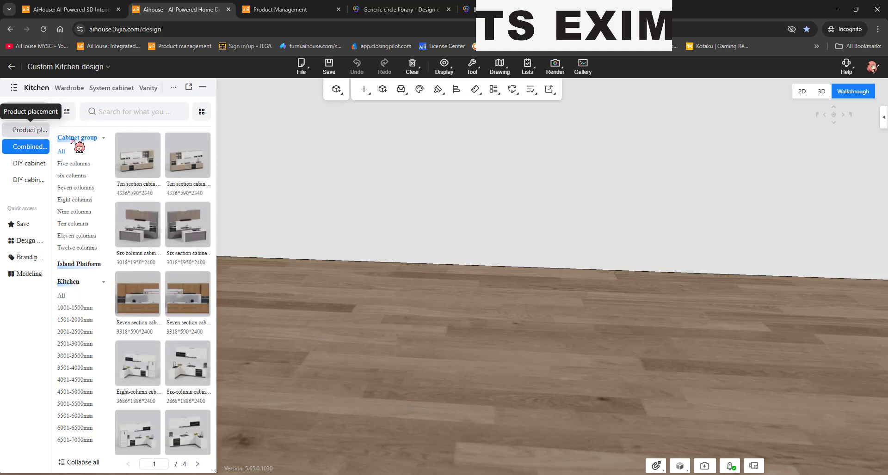
pyautogui.click(30, 130)
pyautogui.click(76, 171)
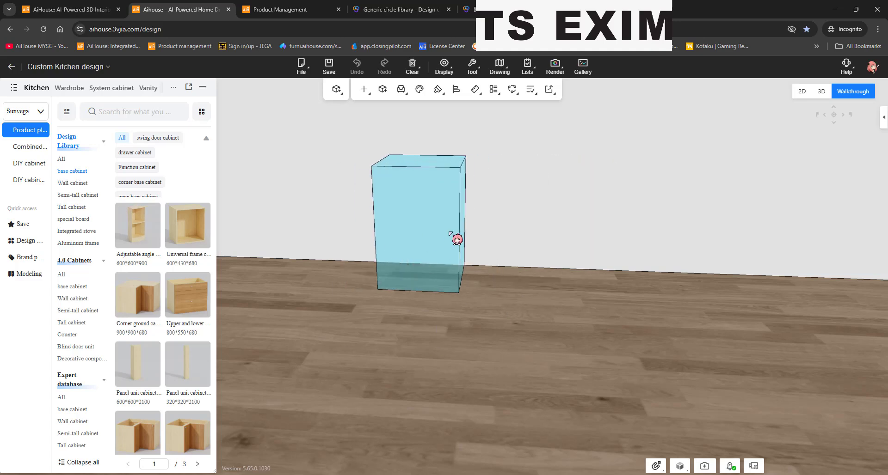
pyautogui.click(417, 248)
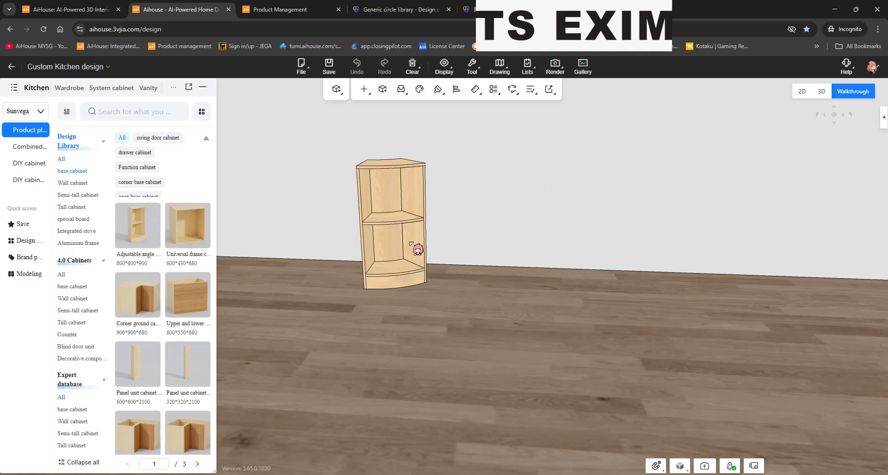
pyautogui.click(157, 137)
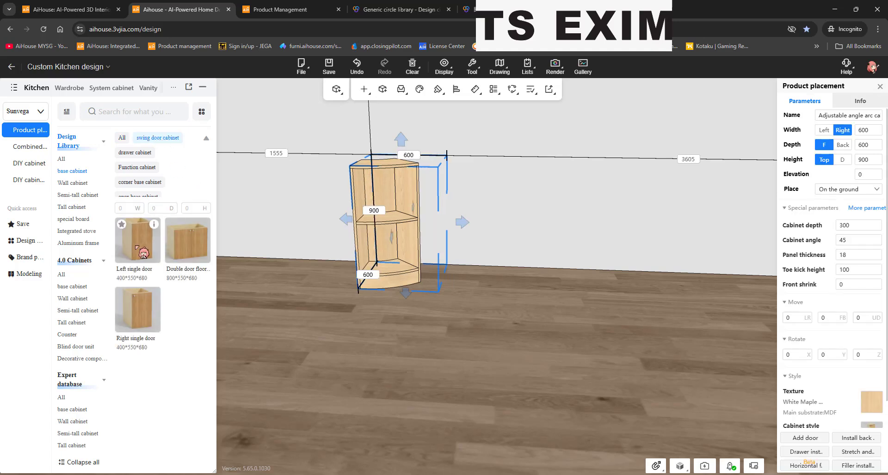
pyautogui.click(143, 252)
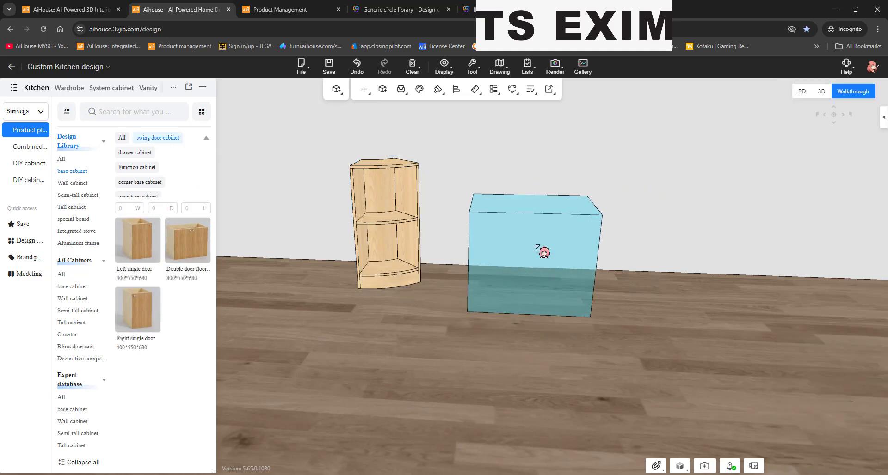
pyautogui.click(523, 252)
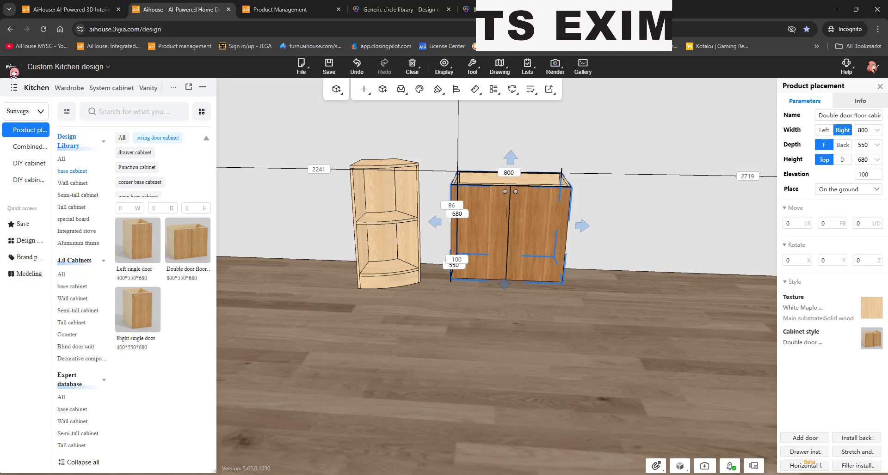
pyautogui.click(14, 70)
# Step: From the Cloud library's Design circle, allow third-party cookies for the AiHouse site and reload
pyautogui.click(19, 155)
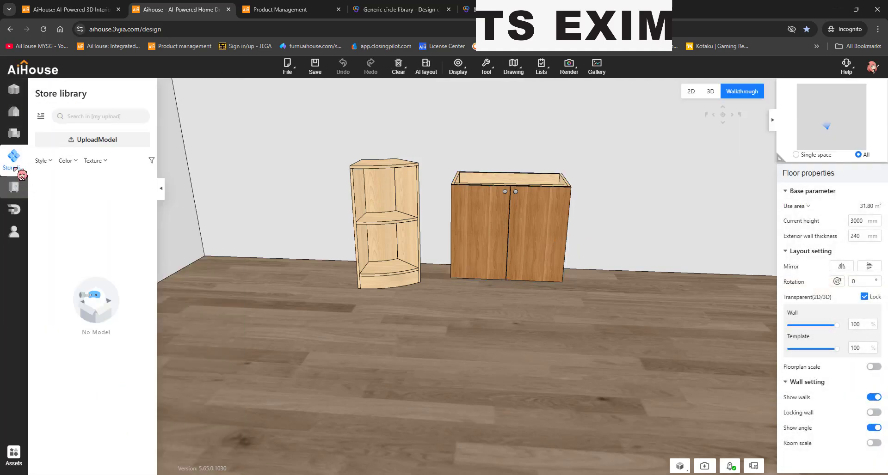
pyautogui.click(14, 134)
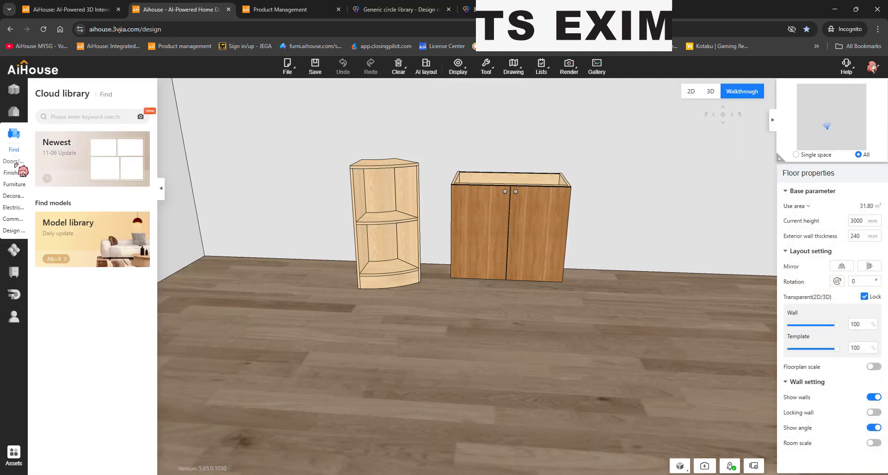
pyautogui.click(9, 230)
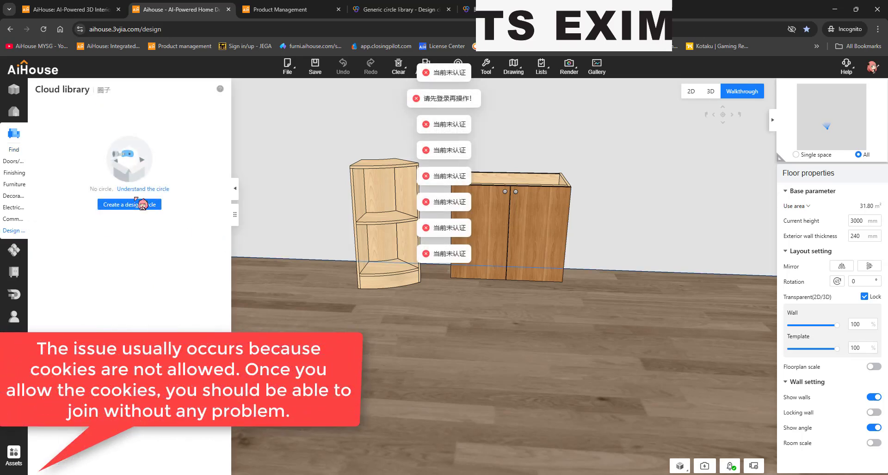
pyautogui.click(792, 28)
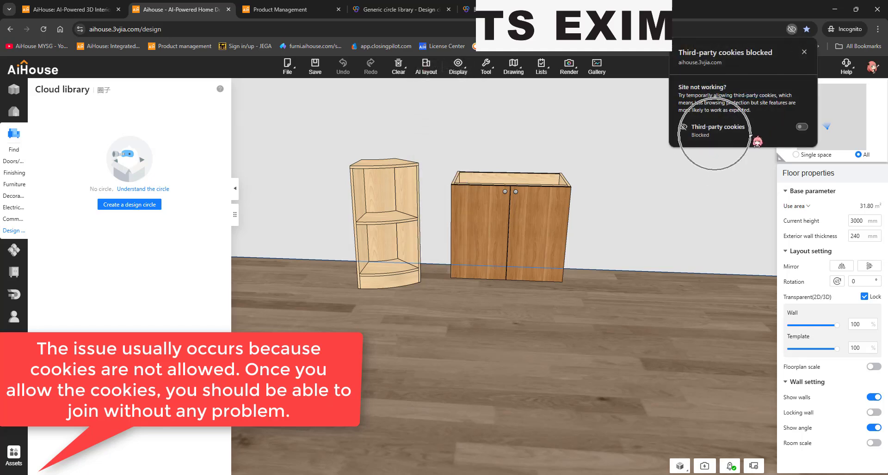
pyautogui.click(802, 126)
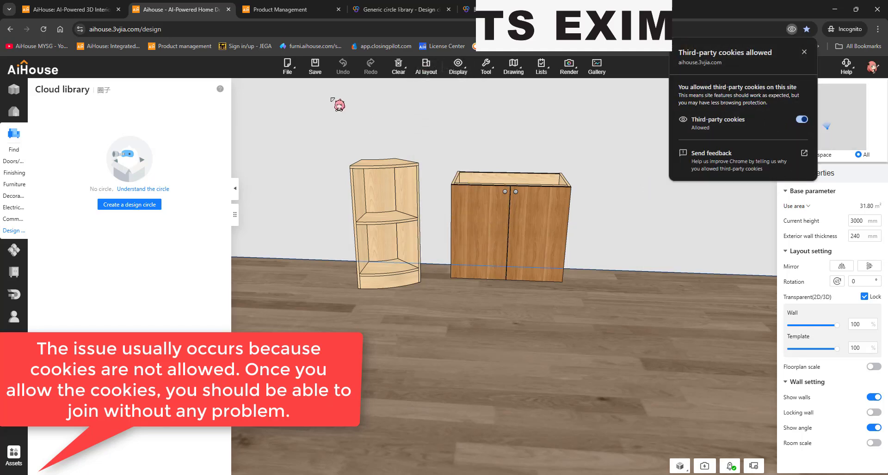
pyautogui.click(45, 29)
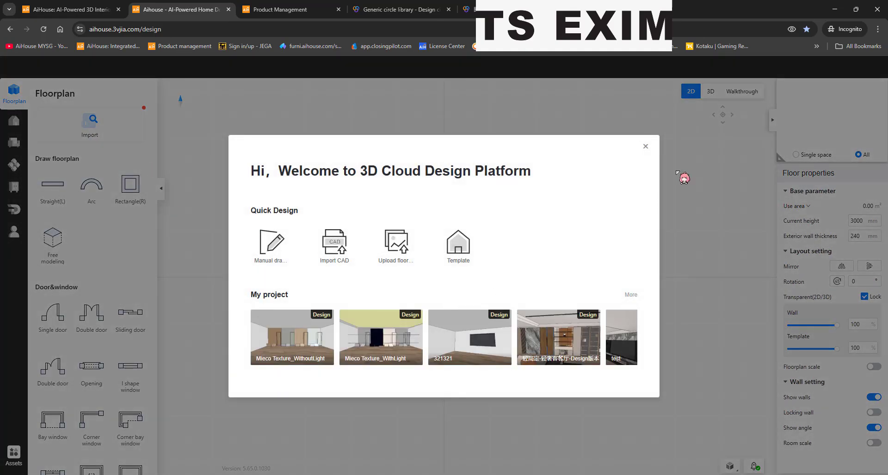
# Step: Dismiss the welcome dialog, draw a 21.9 m² rectangular room, and enter the kitchen editor via Customize Walkthrough
pyautogui.click(645, 144)
pyautogui.click(127, 194)
pyautogui.click(373, 222)
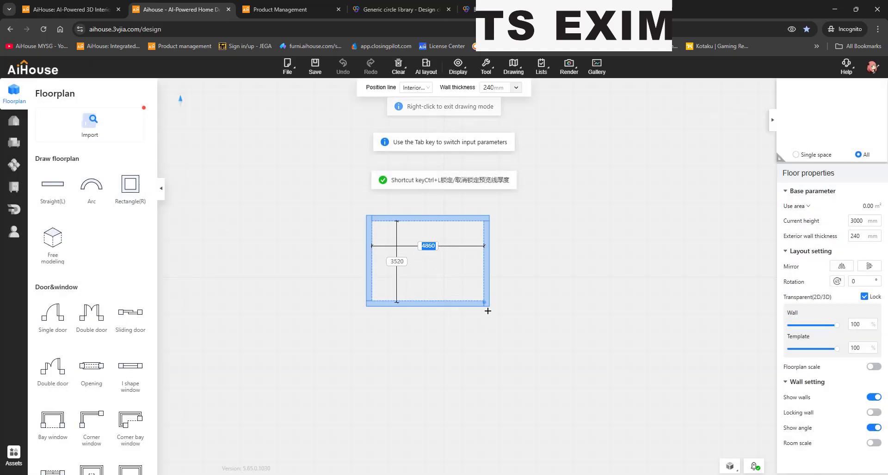
pyautogui.click(487, 310)
pyautogui.click(24, 185)
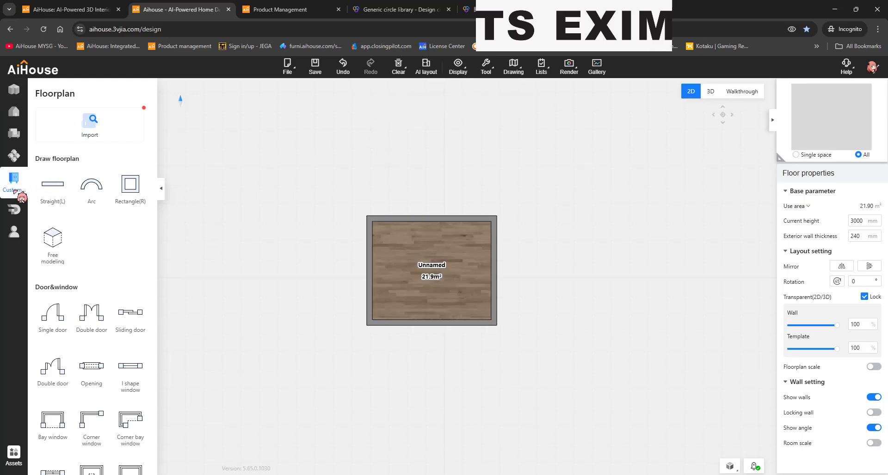
pyautogui.click(730, 96)
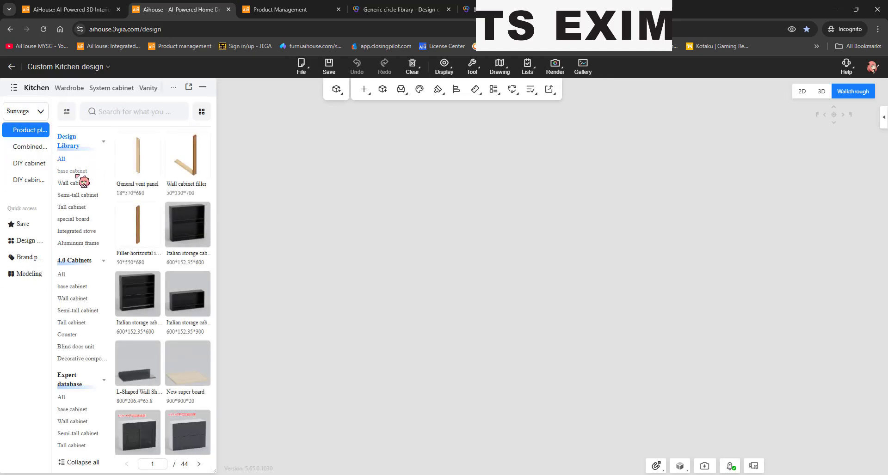
# Step: Place an 800×550×680 mm Double door floor cabinet, then go back to the main view's cloud library
pyautogui.click(75, 172)
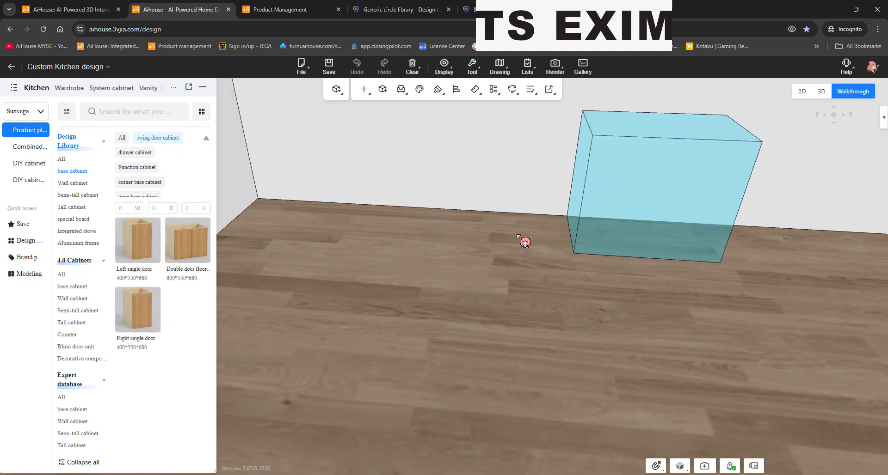
pyautogui.click(525, 241)
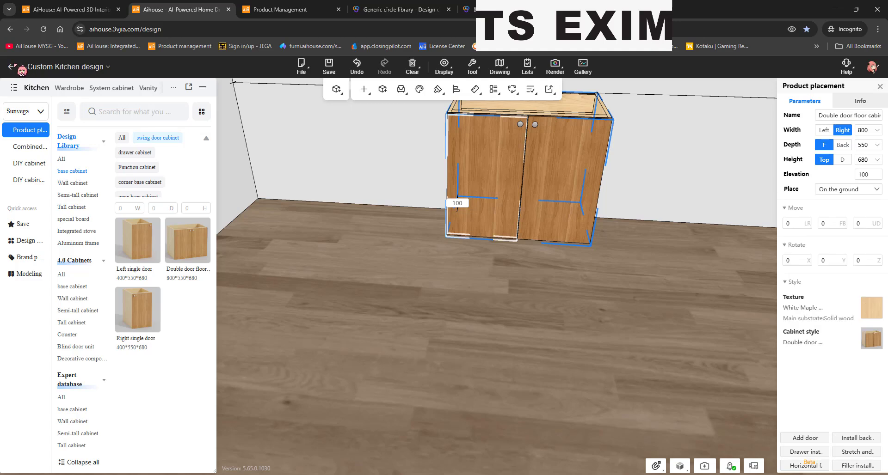
pyautogui.click(15, 66)
pyautogui.click(14, 134)
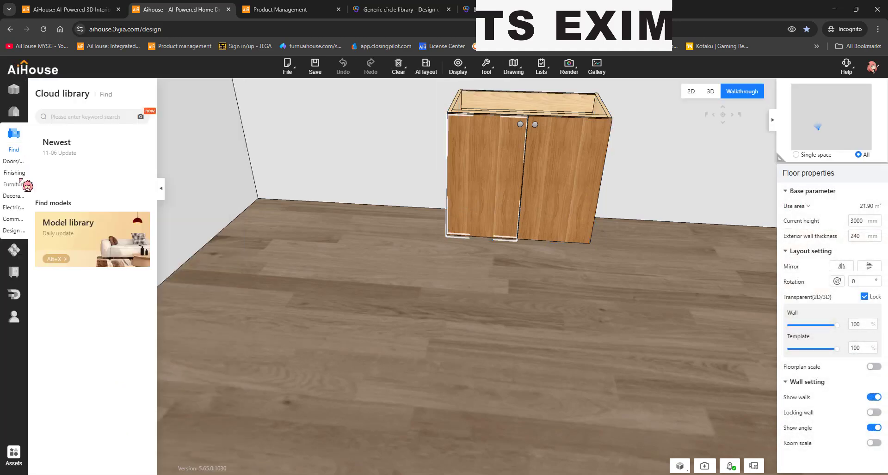
# Step: Frame the cabinet in view and show the Anything circle's textures in Design circle
pyautogui.click(8, 232)
pyautogui.moveTo(382, 284); pyautogui.dragTo(373, 233)
pyautogui.scroll(-2, 369, 264)
pyautogui.moveTo(366, 291); pyautogui.dragTo(362, 270)
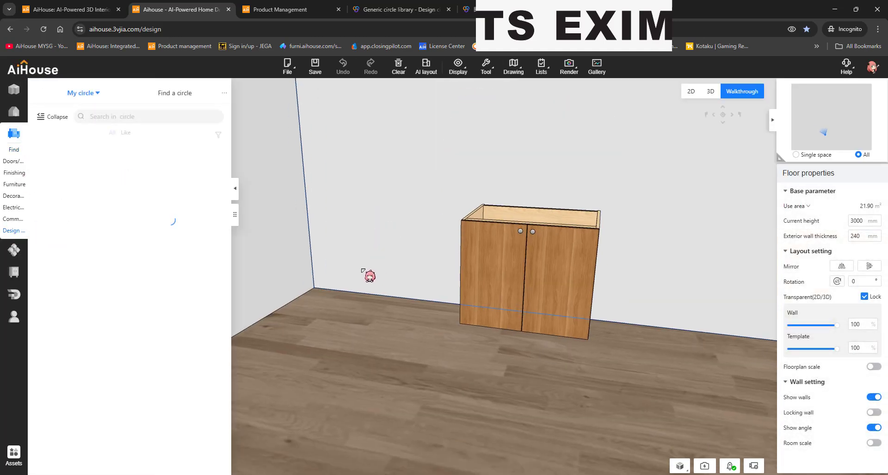
pyautogui.click(61, 133)
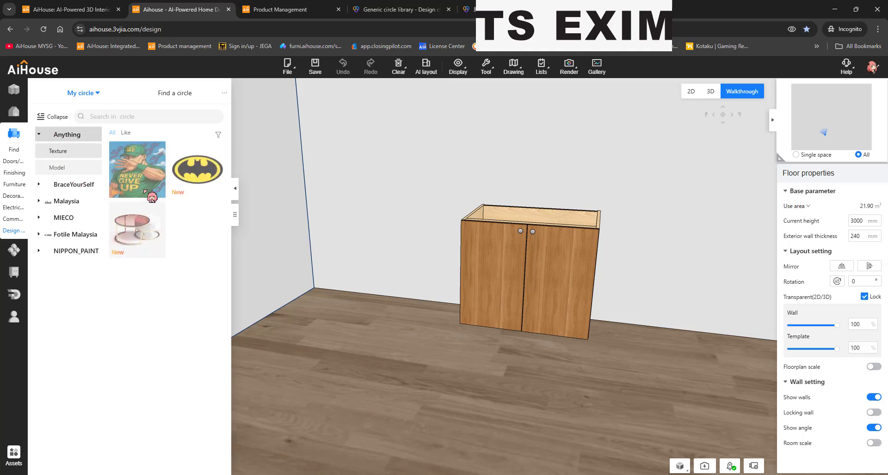
# Step: Apply the Batman texture to the cabinet doors and the NEVER GIVE UP poster to its body
pyautogui.click(191, 177)
pyautogui.click(533, 320)
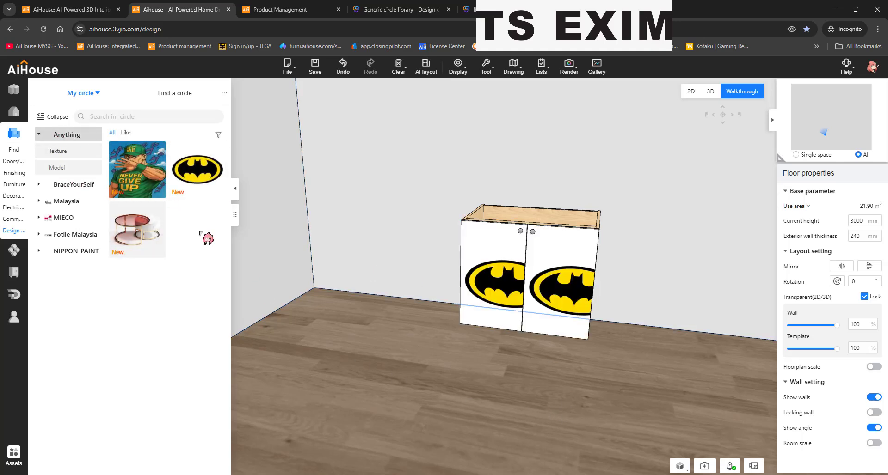
pyautogui.click(154, 187)
pyautogui.click(515, 211)
pyautogui.moveTo(430, 254); pyautogui.dragTo(635, 200)
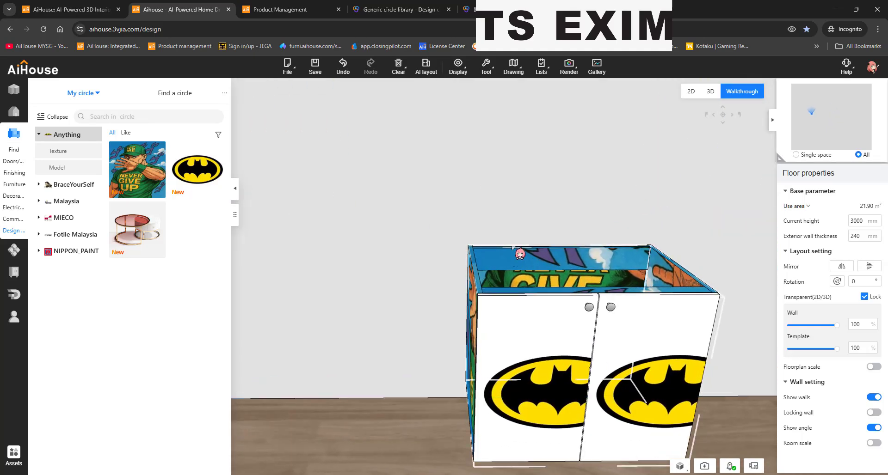
pyautogui.scroll(-3, 520, 254)
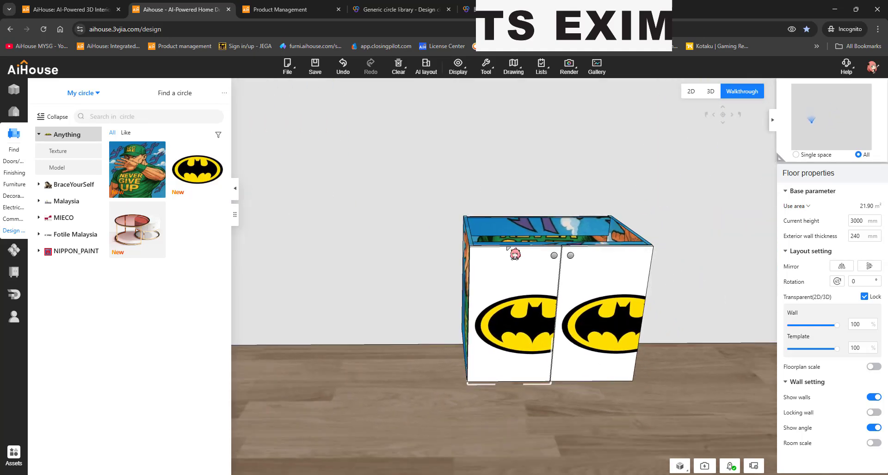